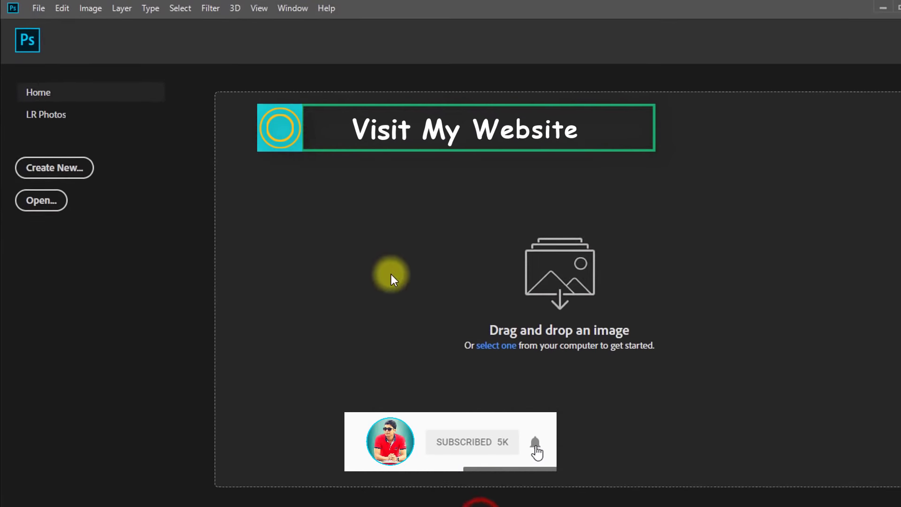
- Open the 'Low image' portrait file
{"action": "left_click", "coordinate": [39, 8]}
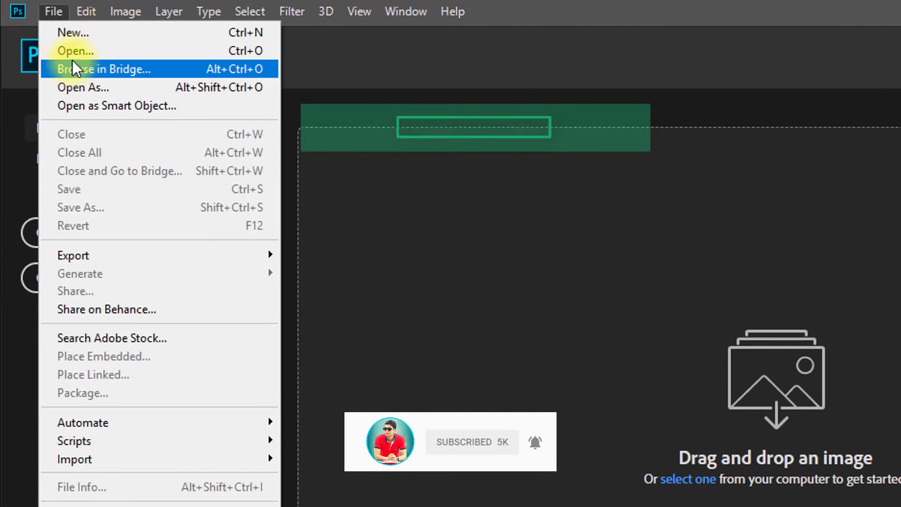
{"action": "left_click", "coordinate": [60, 53]}
{"action": "left_click", "coordinate": [337, 190]}
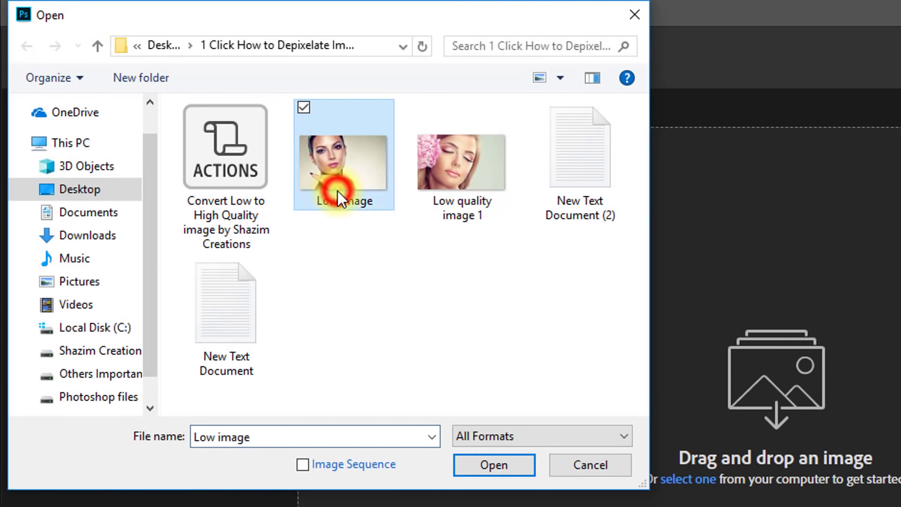
{"action": "left_click", "coordinate": [497, 467]}
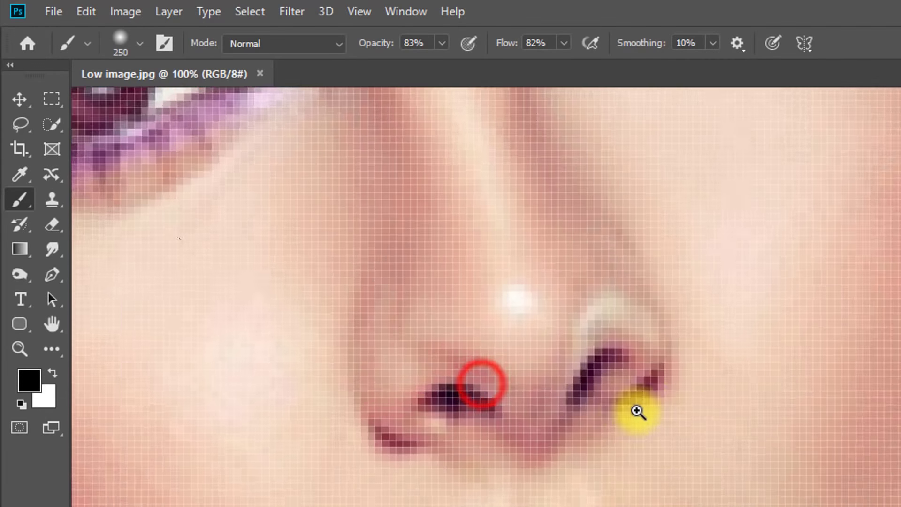
- Zoom in to inspect the blocky pixels around her nose
{"action": "left_click_drag", "start_coordinate": [495, 384], "coordinate": [657, 420]}
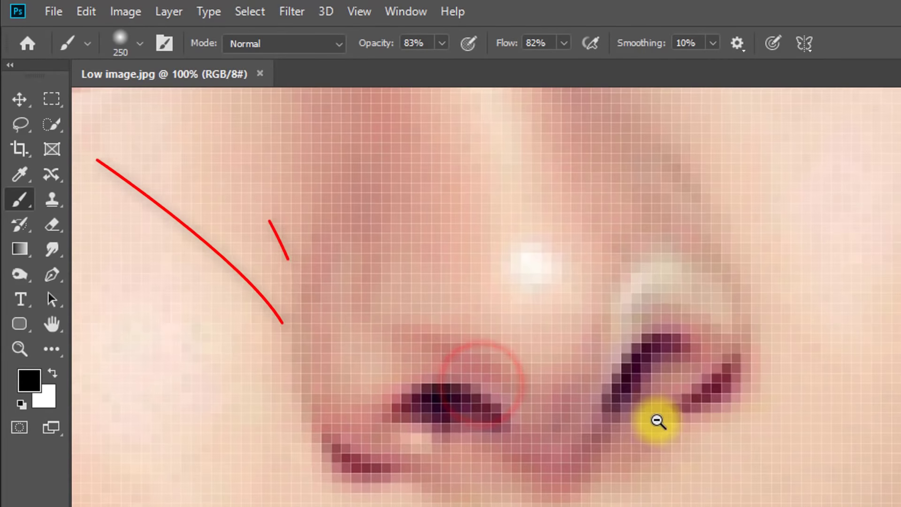
{"action": "mouse_move", "coordinate": [623, 325]}
{"action": "left_mouse_down"}
{"action": "mouse_move", "coordinate": [583, 338]}
{"action": "mouse_move", "coordinate": [602, 303]}
{"action": "left_mouse_up"}
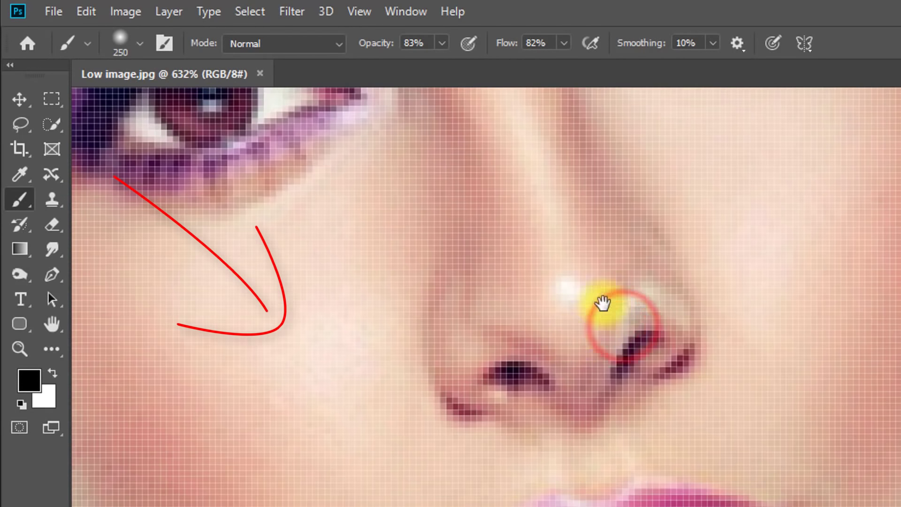
{"action": "left_click_drag", "start_coordinate": [605, 344], "coordinate": [597, 322]}
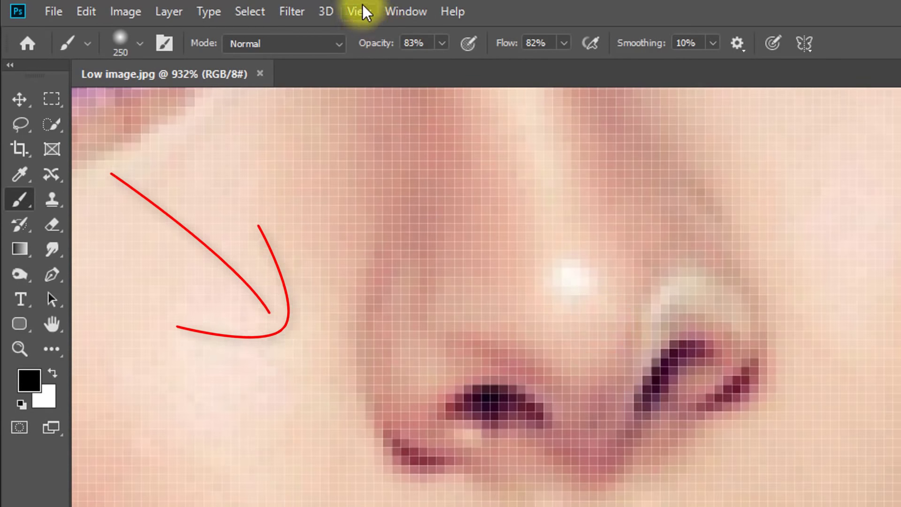
- Load the action file from the Desktop tutorial folder into the Actions panel
{"action": "left_click", "coordinate": [393, 13]}
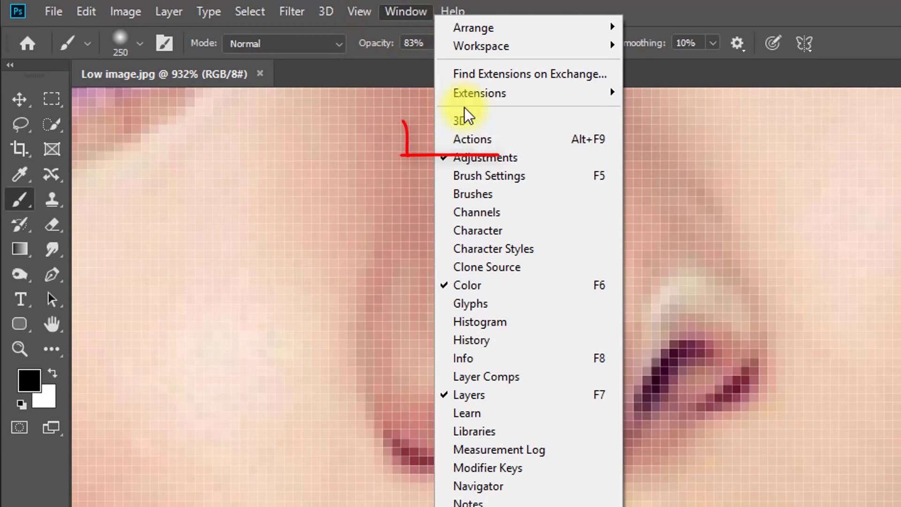
{"action": "left_click", "coordinate": [495, 139]}
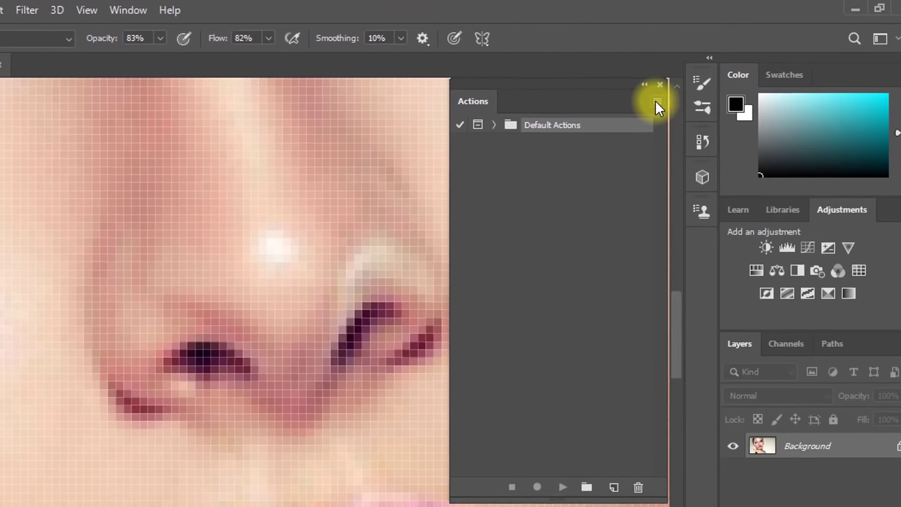
{"action": "left_click", "coordinate": [628, 101]}
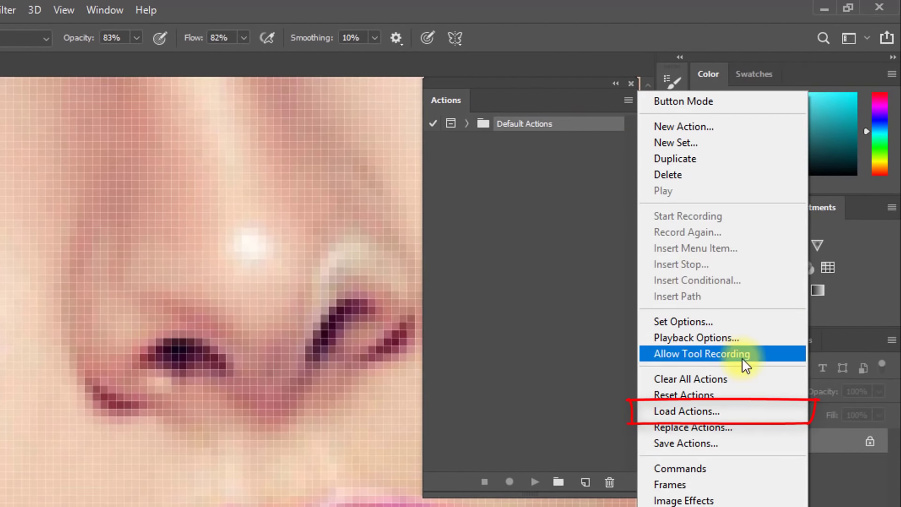
{"action": "left_click", "coordinate": [676, 406]}
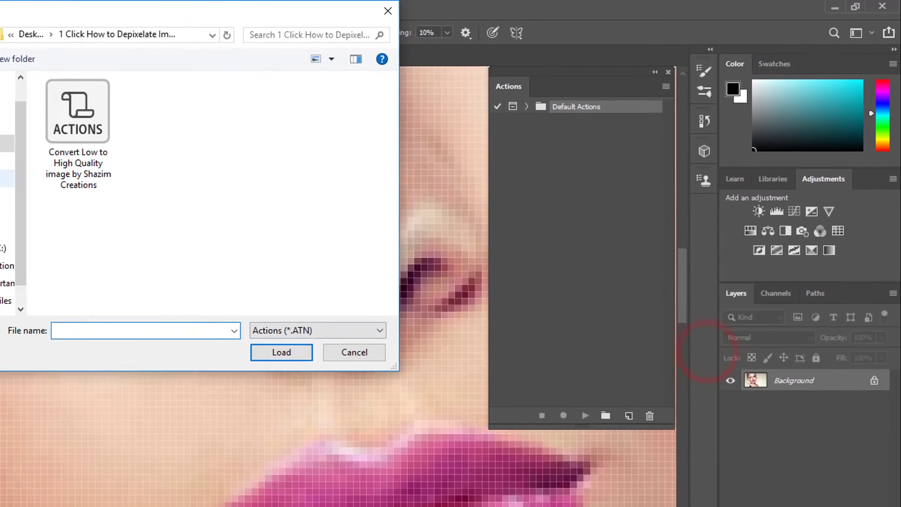
{"action": "left_click", "coordinate": [66, 163]}
{"action": "double_click", "coordinate": [192, 159]}
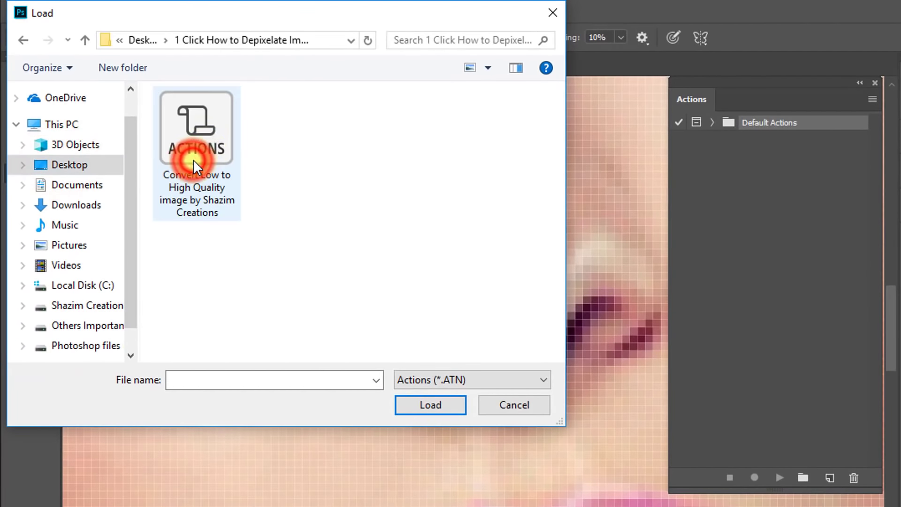
{"action": "left_click", "coordinate": [197, 140]}
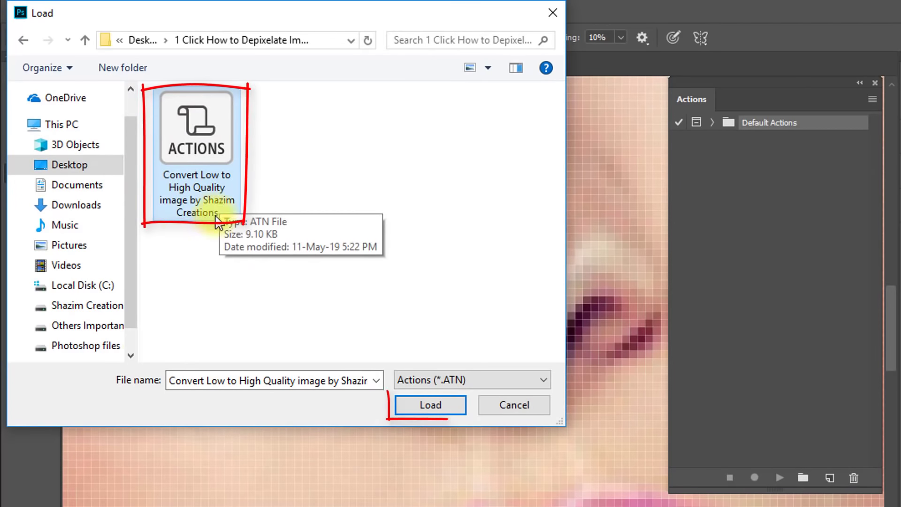
{"action": "left_click", "coordinate": [415, 404]}
- Check the depixelate and Skin Softening actions, then delete the loaded set
{"action": "left_click", "coordinate": [777, 160]}
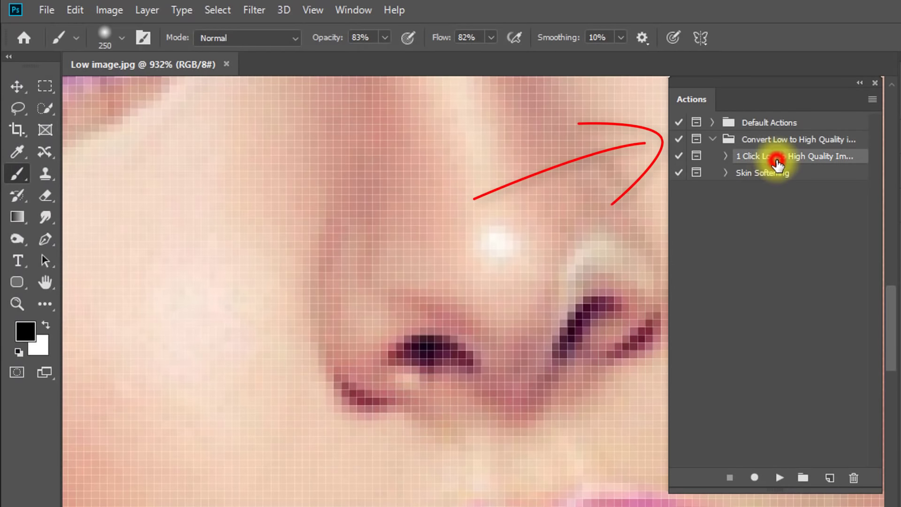
{"action": "left_click", "coordinate": [770, 180]}
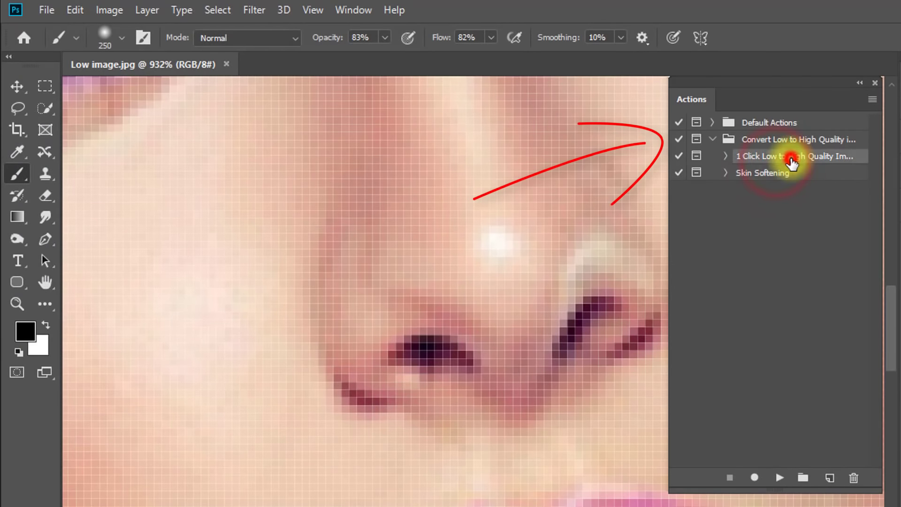
{"action": "left_click", "coordinate": [785, 139]}
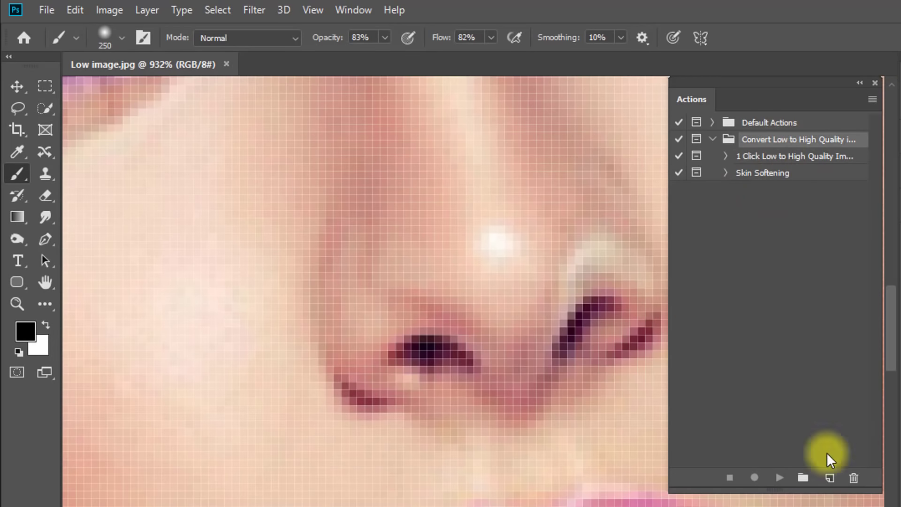
{"action": "left_click", "coordinate": [854, 478]}
{"action": "left_click", "coordinate": [488, 249]}
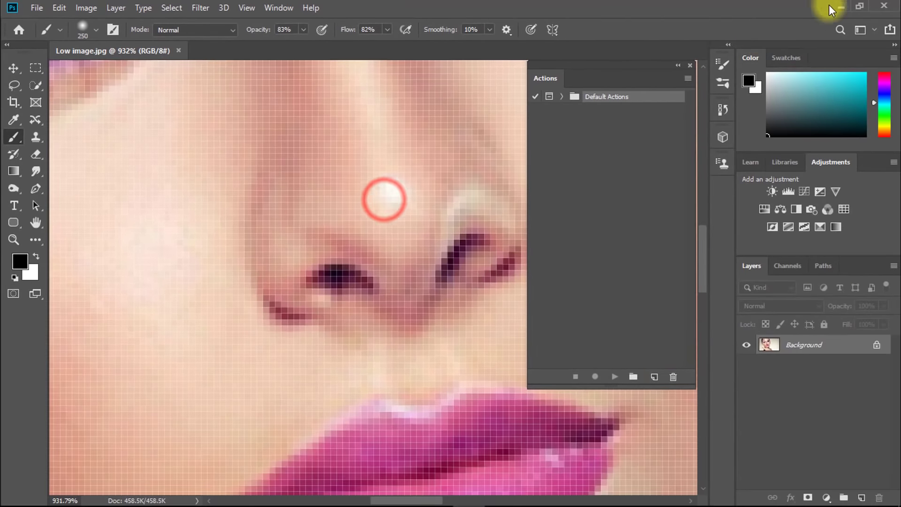
- Reload the action set by double-clicking the ATN file in the desktop tutorial folder
{"action": "left_click", "coordinate": [848, 5]}
{"action": "left_click", "coordinate": [32, 324]}
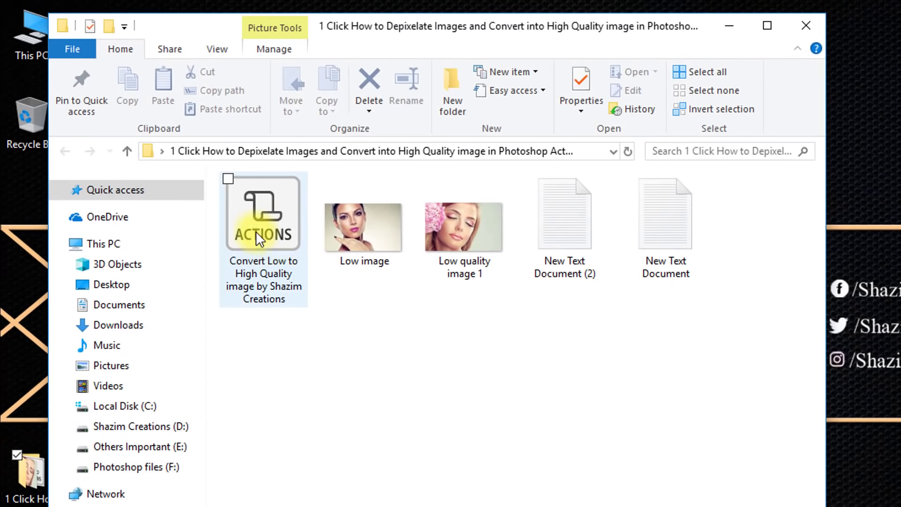
{"action": "double_click", "coordinate": [255, 231]}
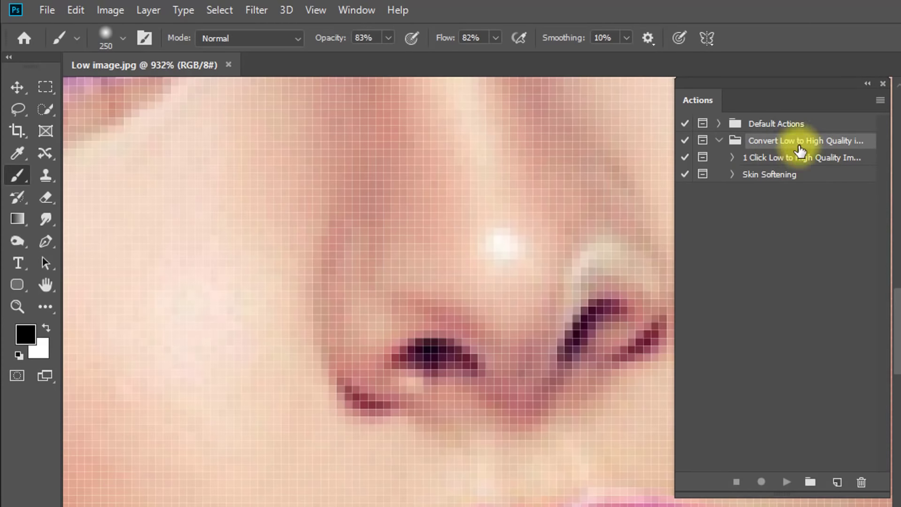
- Select the '1 Click Low to High Quality' action and expand it to review its steps
{"action": "left_click", "coordinate": [770, 160]}
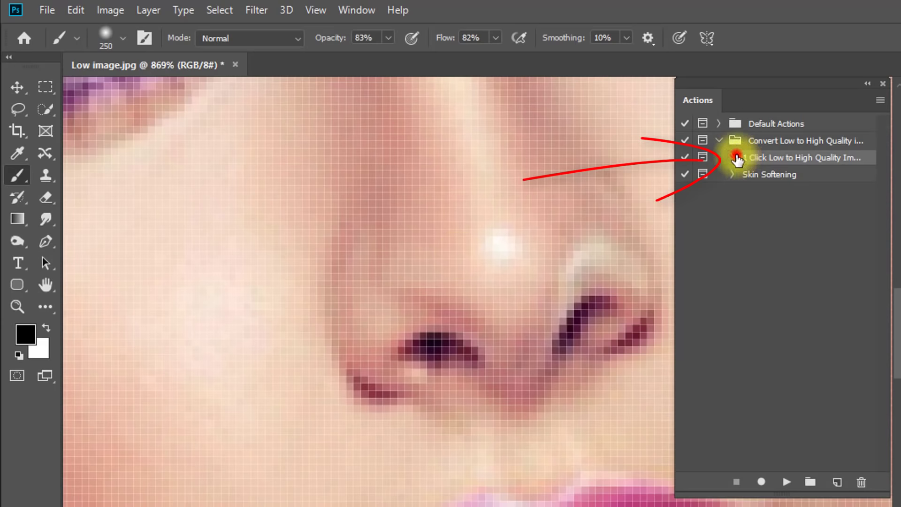
{"action": "left_click", "coordinate": [735, 157]}
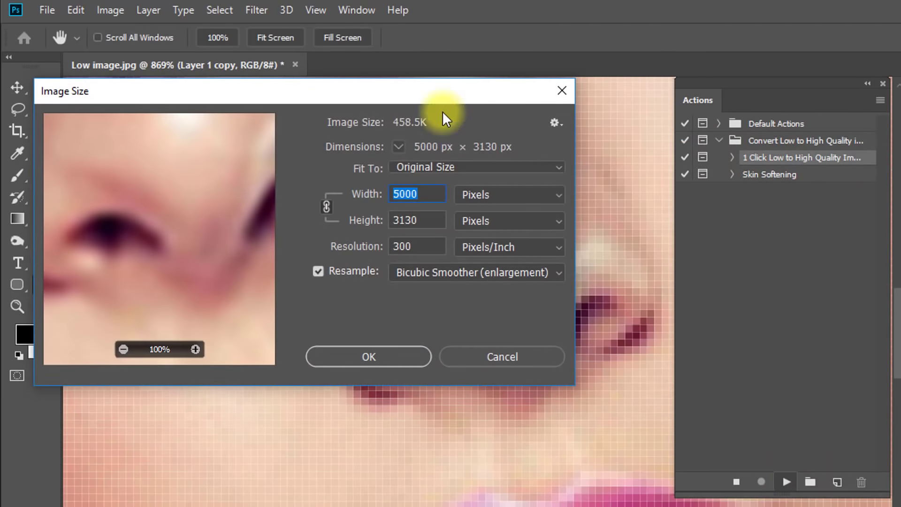
- Resize the image to 5000 px width with Bicubic Smoother (enlargement) resampling
{"action": "left_click_drag", "start_coordinate": [288, 89], "coordinate": [468, 111]}
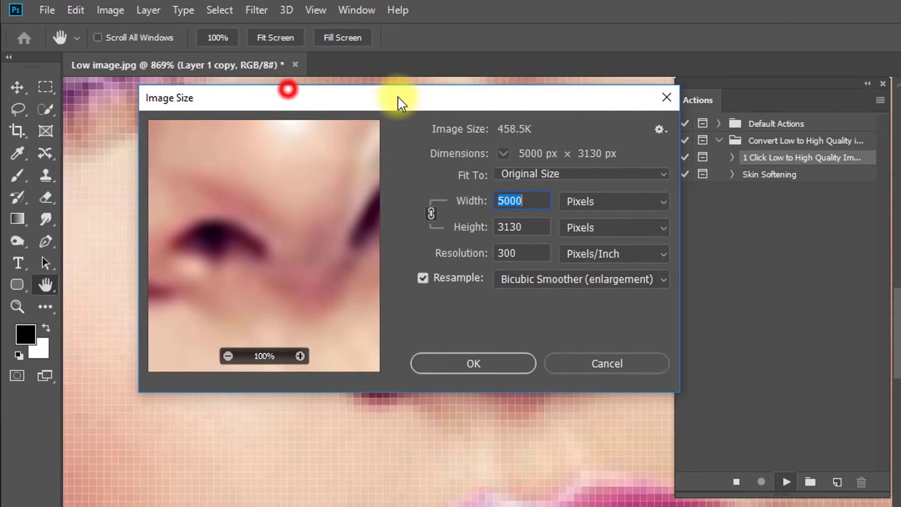
{"action": "left_click_drag", "start_coordinate": [368, 211], "coordinate": [401, 246]}
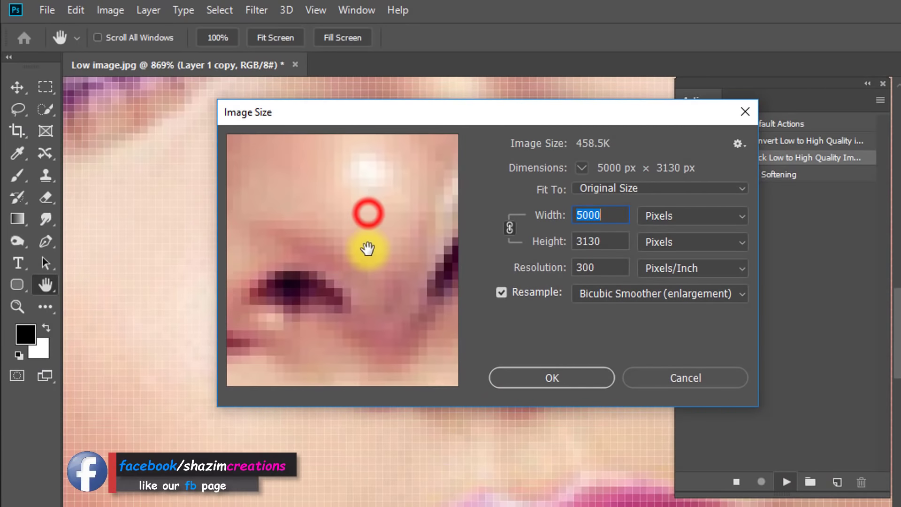
{"action": "double_click", "coordinate": [613, 214]}
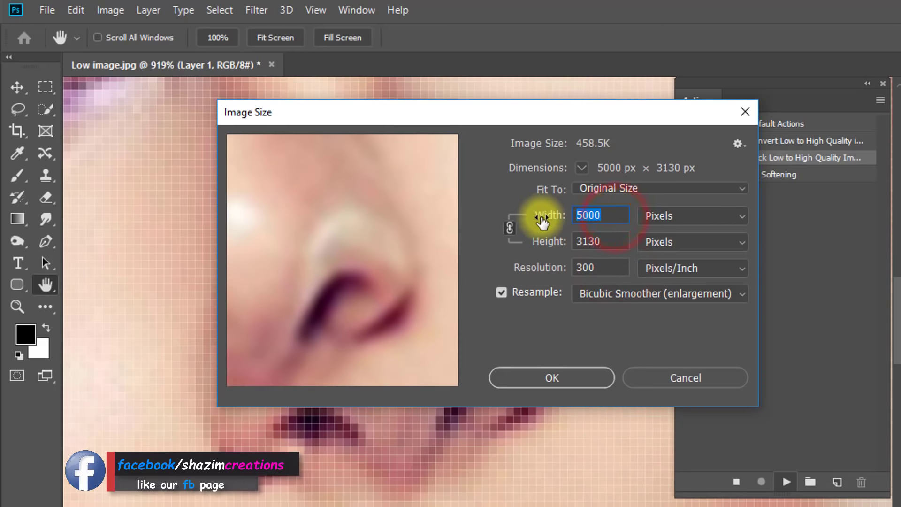
{"action": "type", "text": "000"}
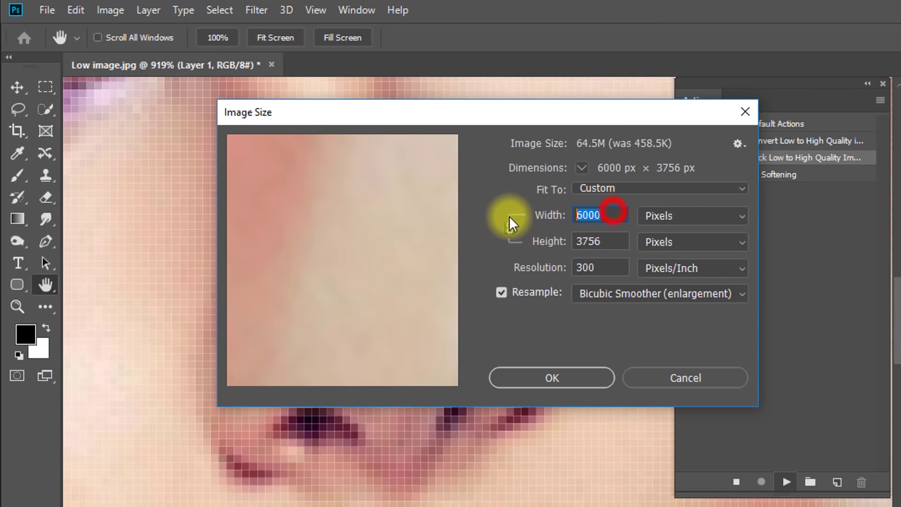
{"action": "type", "text": "5000"}
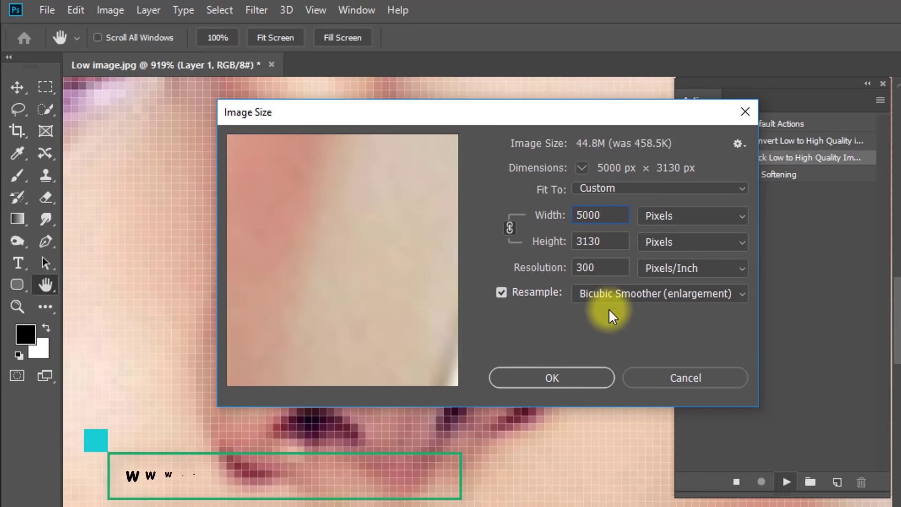
{"action": "left_click", "coordinate": [601, 300]}
{"action": "left_click", "coordinate": [624, 367]}
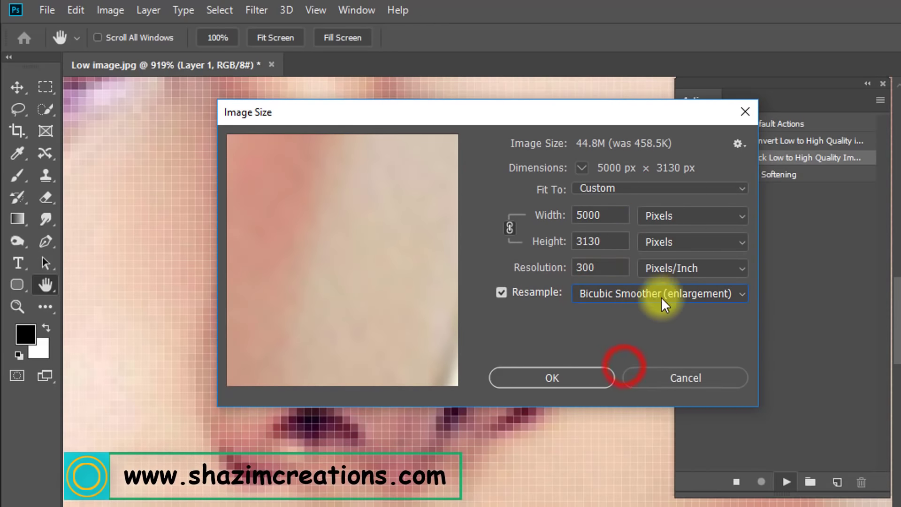
{"action": "left_click", "coordinate": [551, 377]}
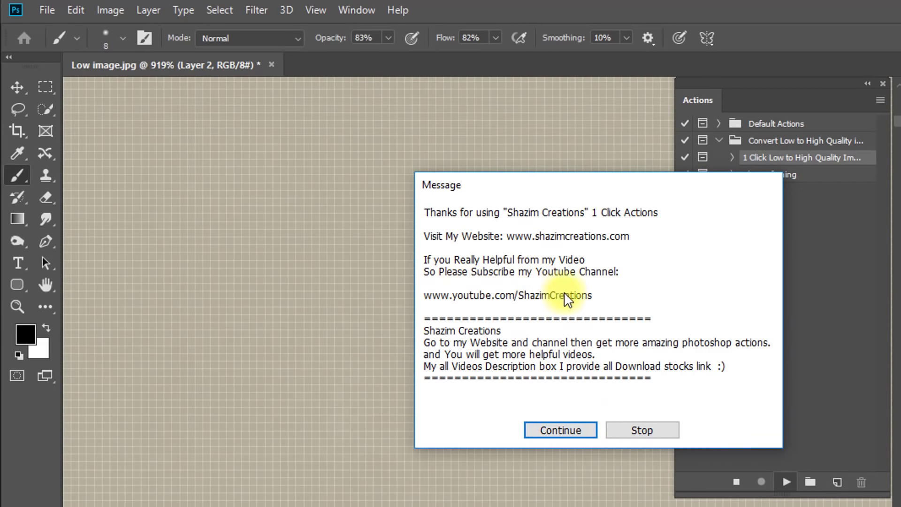
- Let the action finish, then inspect the smoothed face and nose up close
{"action": "left_click", "coordinate": [558, 431]}
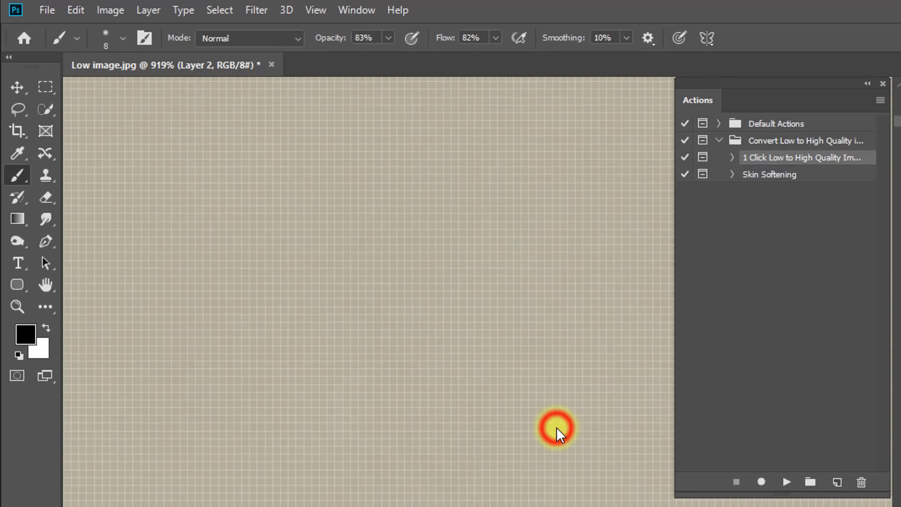
{"action": "left_click", "coordinate": [330, 359]}
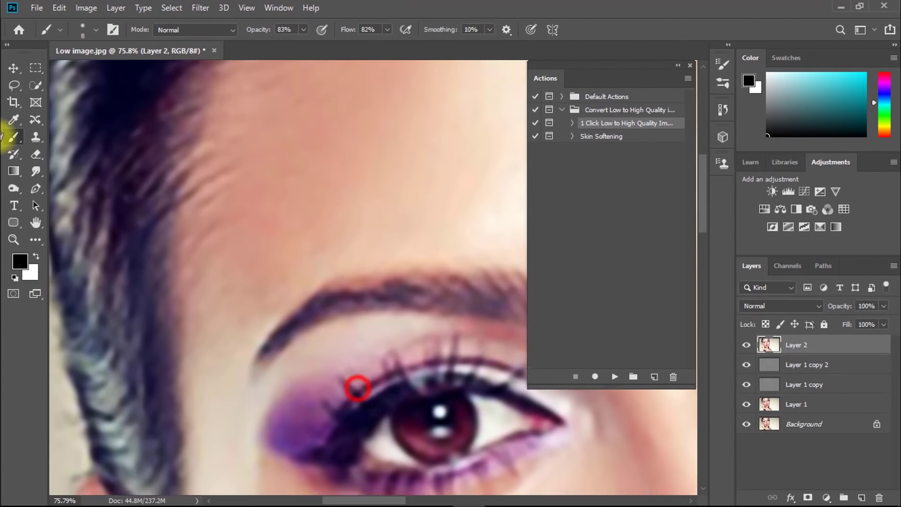
{"action": "mouse_move", "coordinate": [429, 354]}
{"action": "left_mouse_down"}
{"action": "mouse_move", "coordinate": [176, 334]}
{"action": "mouse_move", "coordinate": [165, 268]}
{"action": "mouse_move", "coordinate": [111, 262]}
{"action": "mouse_move", "coordinate": [130, 262]}
{"action": "mouse_move", "coordinate": [211, 312]}
{"action": "left_mouse_up"}
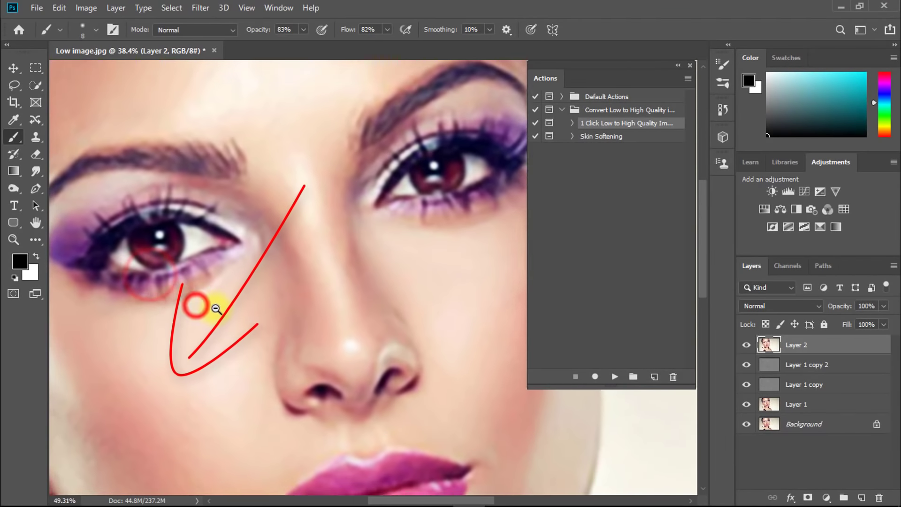
{"action": "left_click_drag", "start_coordinate": [297, 332], "coordinate": [313, 249]}
{"action": "left_click_drag", "start_coordinate": [197, 304], "coordinate": [179, 307]}
{"action": "mouse_move", "coordinate": [294, 263]}
{"action": "left_mouse_down"}
{"action": "mouse_move", "coordinate": [382, 261]}
{"action": "mouse_move", "coordinate": [345, 258]}
{"action": "left_mouse_up"}
{"action": "left_click_drag", "start_coordinate": [113, 346], "coordinate": [132, 350]}
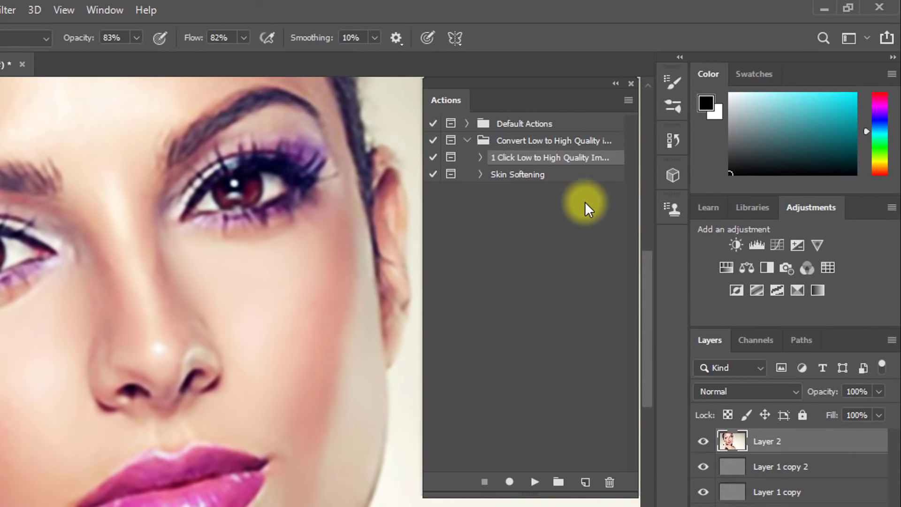
- Run Skin Softening with High Pass radius 13.9 and Gaussian Blur 2.5 pixels
{"action": "left_click", "coordinate": [520, 177]}
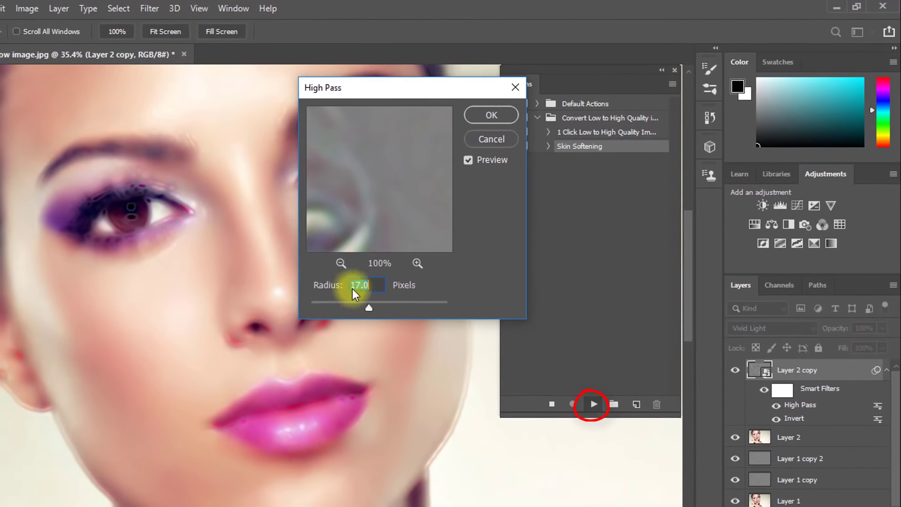
{"action": "left_click_drag", "start_coordinate": [370, 307], "coordinate": [368, 307]}
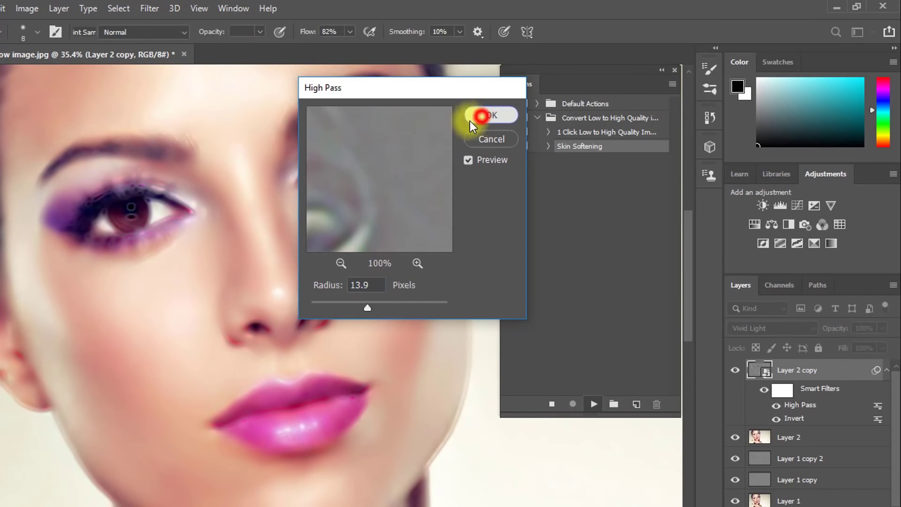
{"action": "left_click", "coordinate": [470, 120]}
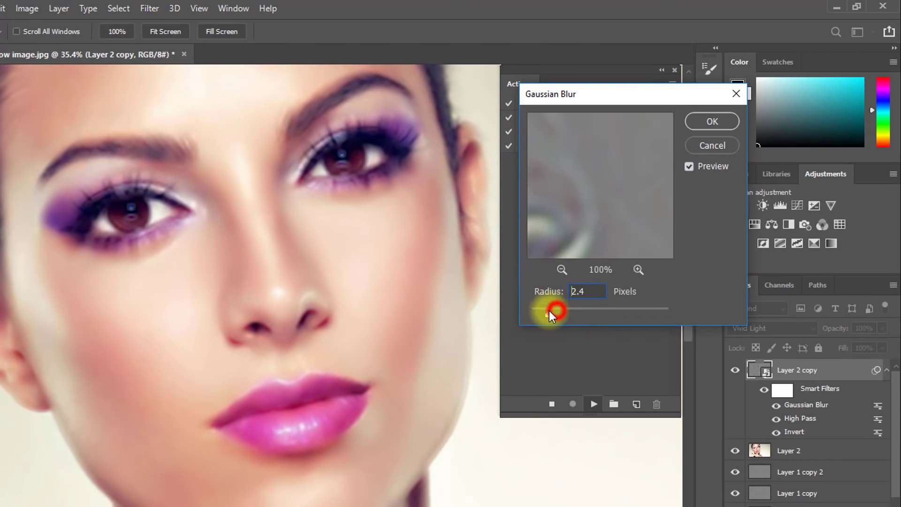
{"action": "left_click_drag", "start_coordinate": [549, 310], "coordinate": [550, 311]}
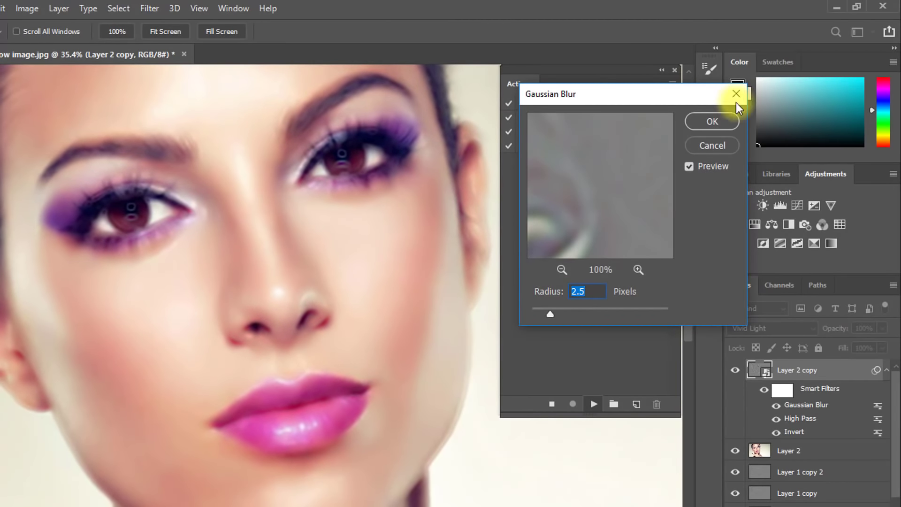
{"action": "left_click", "coordinate": [708, 121]}
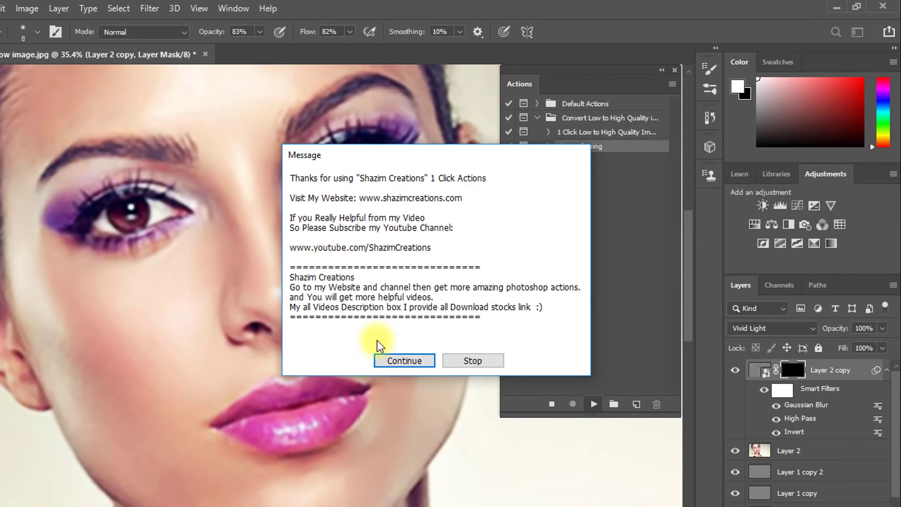
- Let Skin Softening finish and switch to an enlarged Brush Tool
{"action": "left_click", "coordinate": [393, 359]}
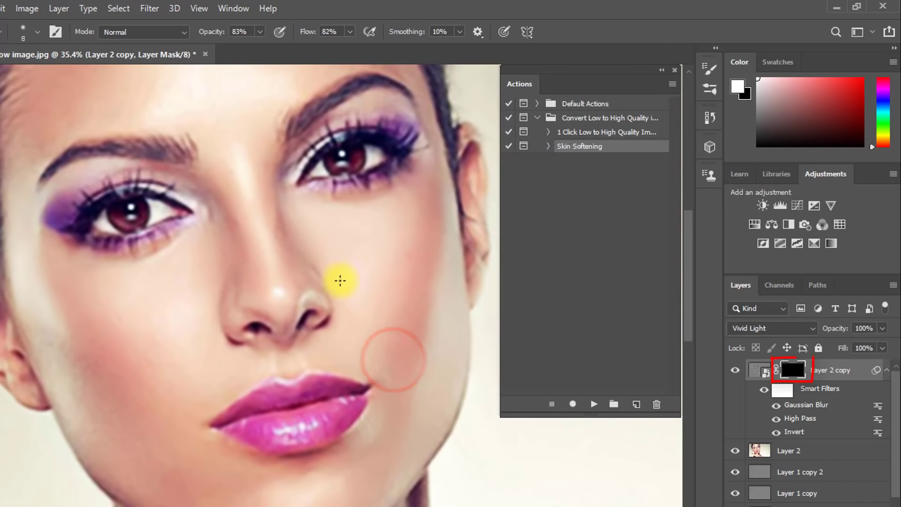
{"action": "left_click", "coordinate": [152, 228]}
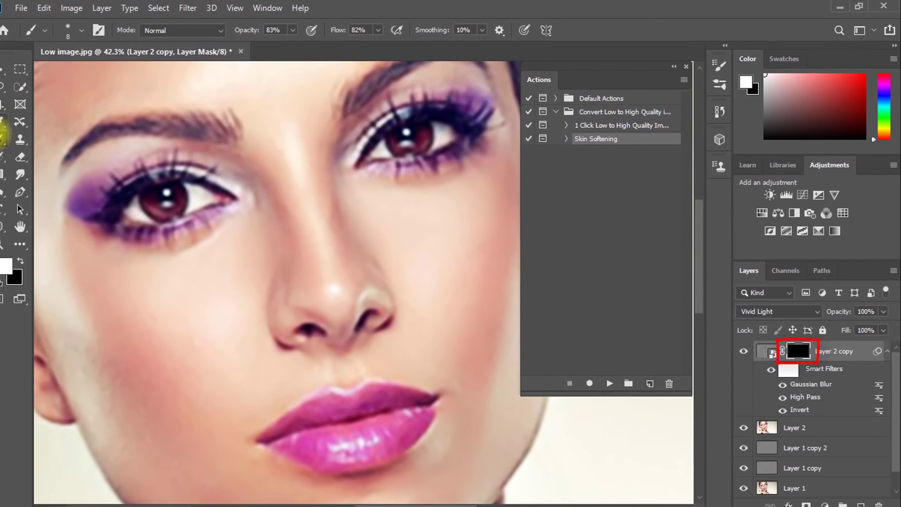
{"action": "right_click", "coordinate": [14, 137]}
{"action": "left_click", "coordinate": [63, 138]}
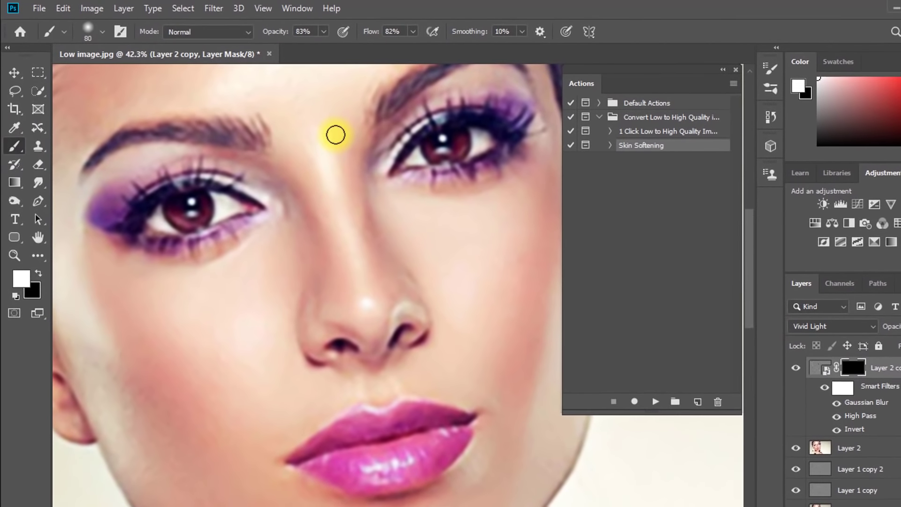
{"action": "key", "text": "bracketright"}
{"action": "key", "text": "bracketright"}
{"action": "key", "text": "bracketright"}
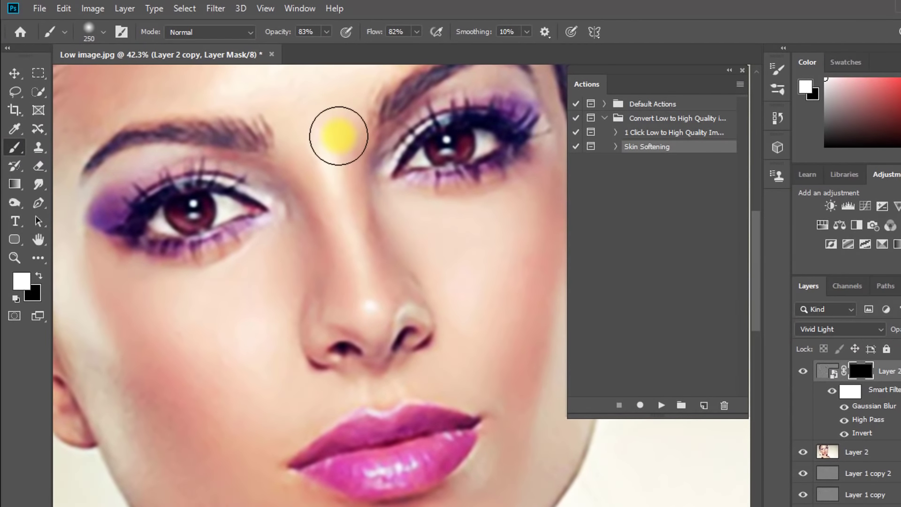
{"action": "left_click_drag", "start_coordinate": [327, 130], "coordinate": [338, 292]}
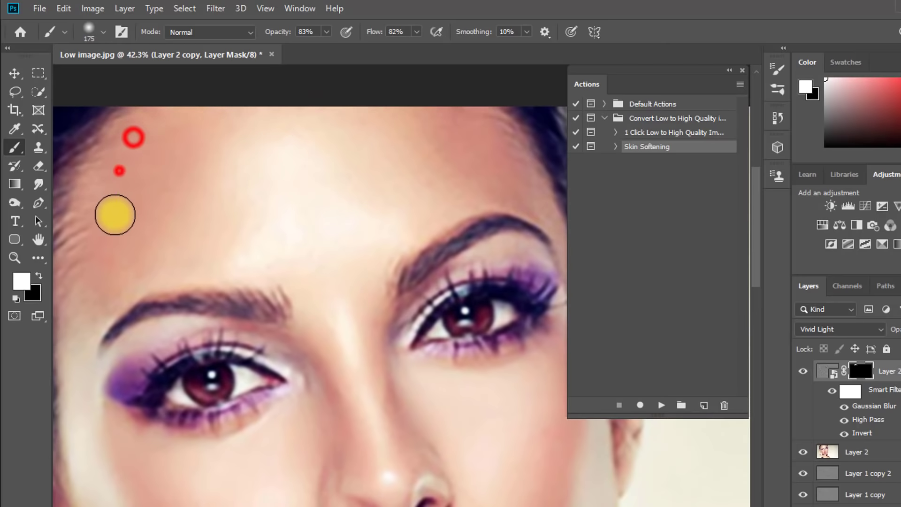
- Paint the softening onto the forehead and temples on the layer mask
{"action": "left_click", "coordinate": [115, 215]}
{"action": "left_click", "coordinate": [94, 268]}
{"action": "left_click", "coordinate": [244, 226]}
{"action": "left_click", "coordinate": [383, 177]}
{"action": "left_click", "coordinate": [397, 187]}
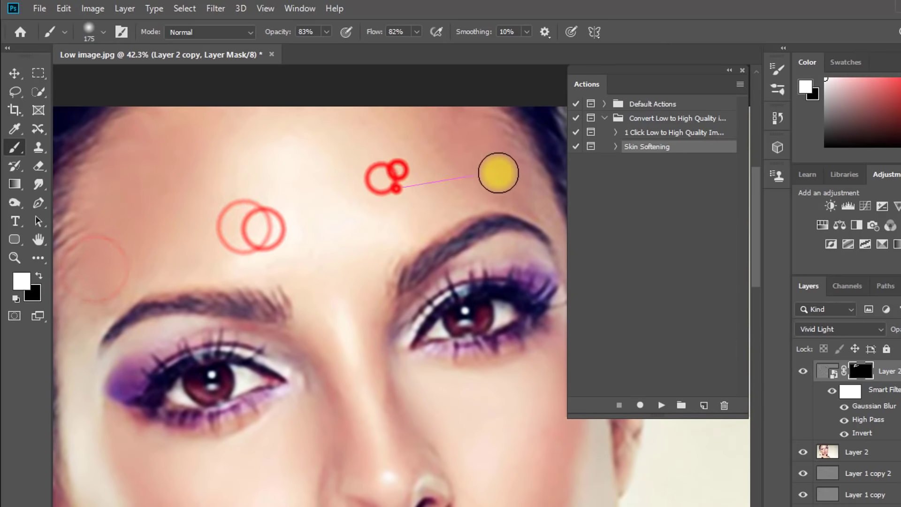
{"action": "left_click_drag", "start_coordinate": [497, 193], "coordinate": [410, 153]}
{"action": "left_click", "coordinate": [464, 183]}
{"action": "left_click", "coordinate": [491, 229]}
{"action": "key", "text": "bracketleft"}
{"action": "key", "text": "bracketleft"}
{"action": "key", "text": "bracketleft"}
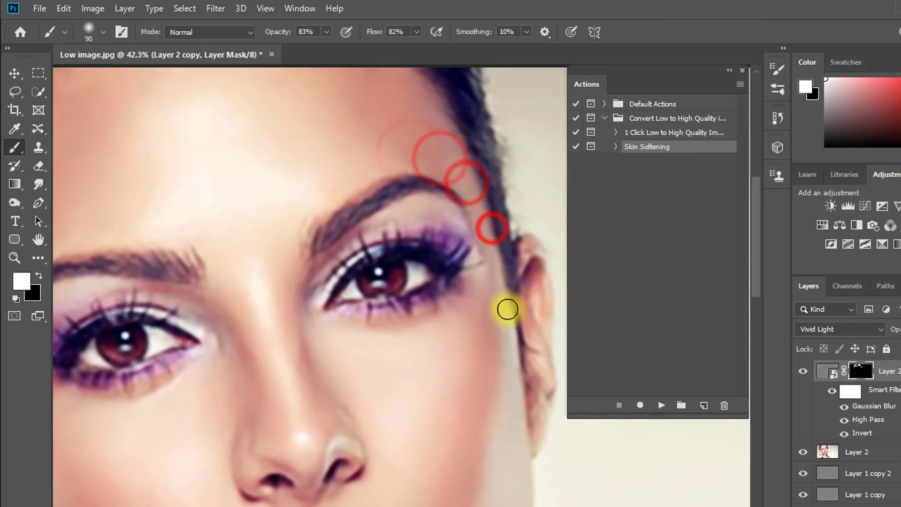
{"action": "left_click_drag", "start_coordinate": [491, 339], "coordinate": [538, 306]}
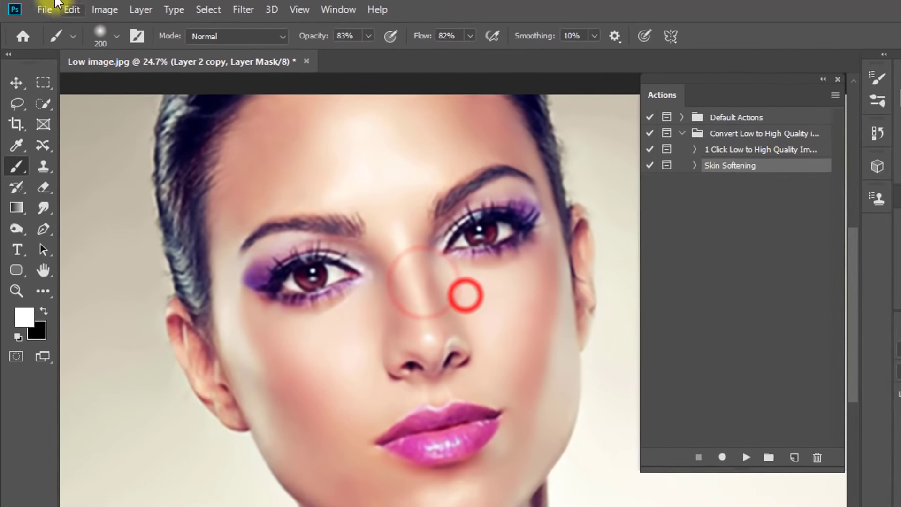
{"action": "left_click", "coordinate": [39, 9]}
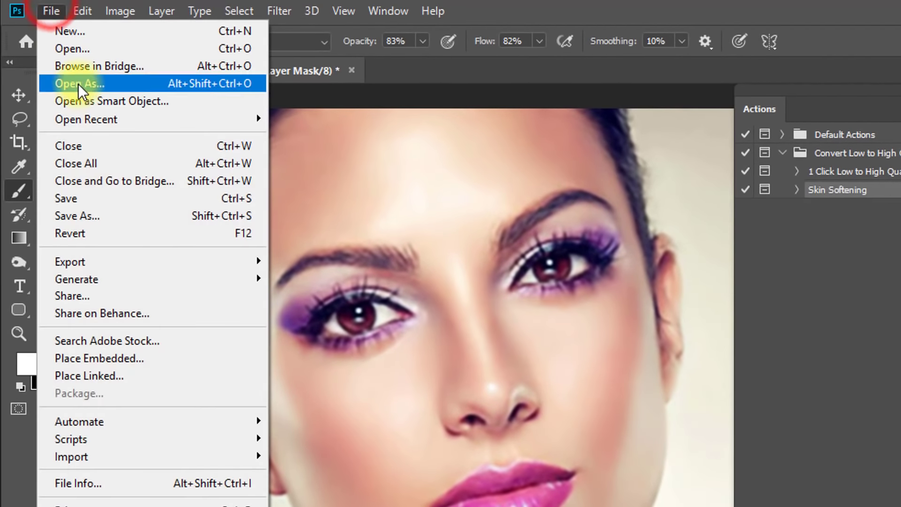
- Open 'Low quality image 1' and zoom in on its blocky nose pixels
{"action": "left_click", "coordinate": [72, 57]}
{"action": "left_click", "coordinate": [444, 152]}
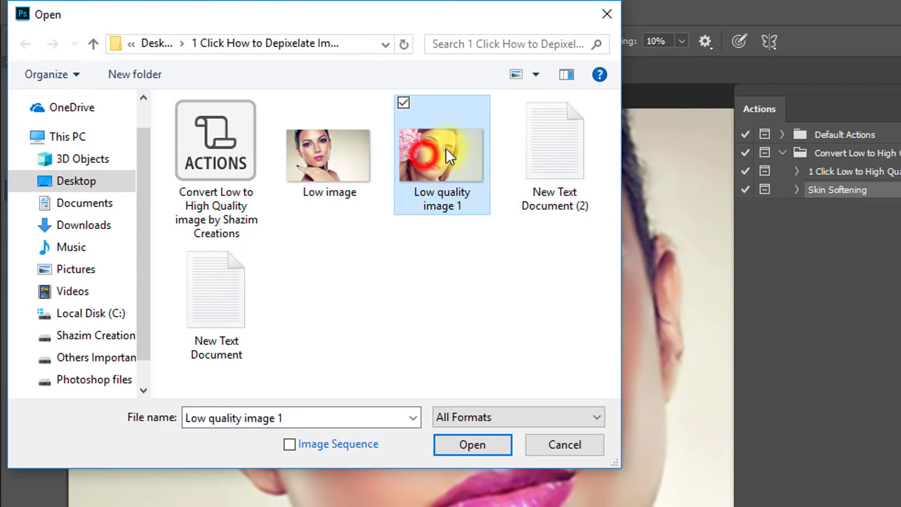
{"action": "left_click", "coordinate": [471, 441]}
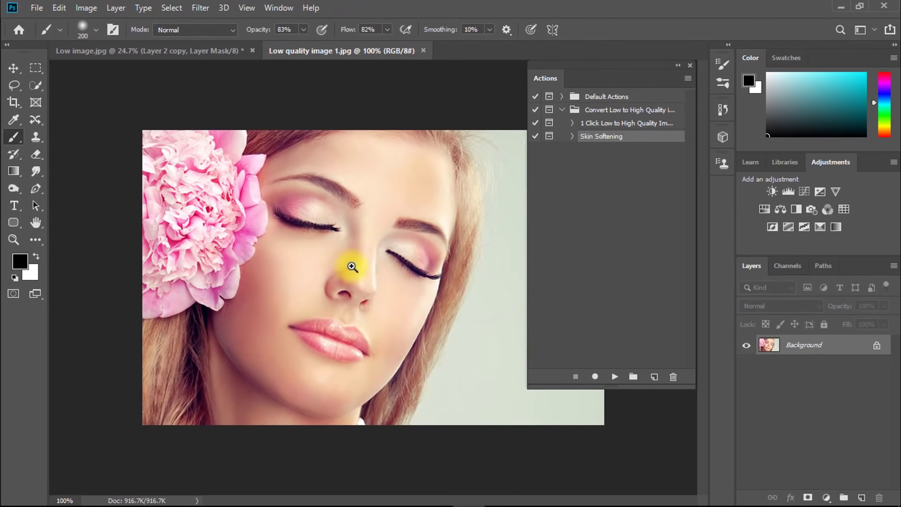
{"action": "left_click_drag", "start_coordinate": [352, 265], "coordinate": [461, 292]}
{"action": "mouse_move", "coordinate": [377, 256]}
{"action": "left_mouse_down"}
{"action": "mouse_move", "coordinate": [312, 253]}
{"action": "mouse_move", "coordinate": [357, 266]}
{"action": "mouse_move", "coordinate": [372, 287]}
{"action": "mouse_move", "coordinate": [352, 281]}
{"action": "mouse_move", "coordinate": [366, 266]}
{"action": "mouse_move", "coordinate": [338, 264]}
{"action": "mouse_move", "coordinate": [381, 270]}
{"action": "mouse_move", "coordinate": [306, 253]}
{"action": "mouse_move", "coordinate": [350, 255]}
{"action": "left_mouse_up"}
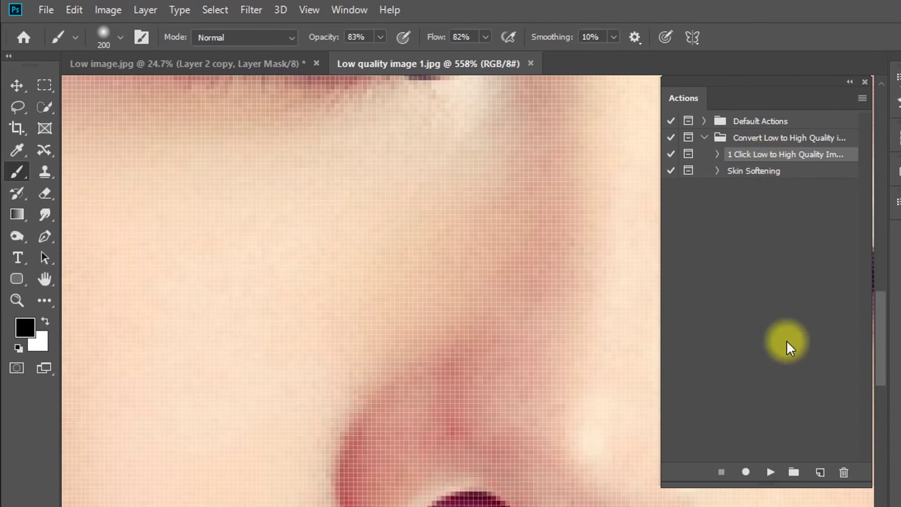
- Play the one-click action and accept the 5000 px width enlargement
{"action": "left_click", "coordinate": [771, 472]}
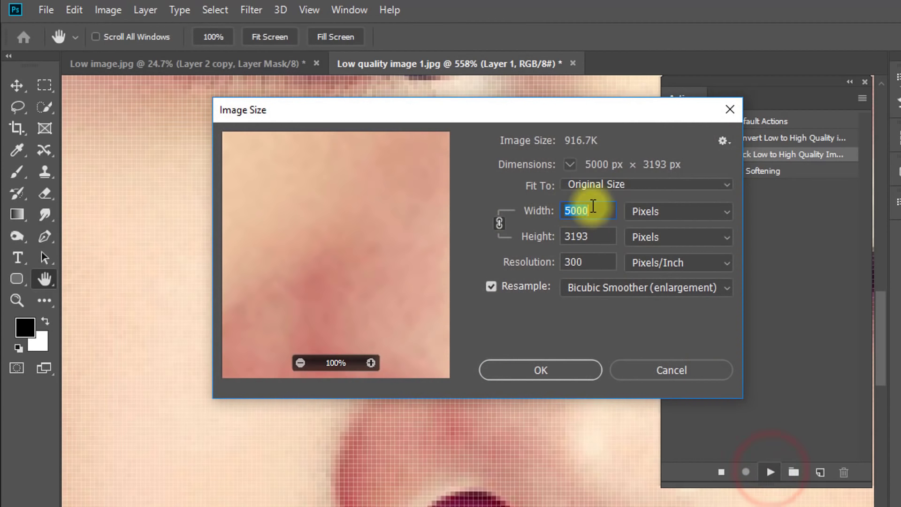
{"action": "key", "text": "Tab"}
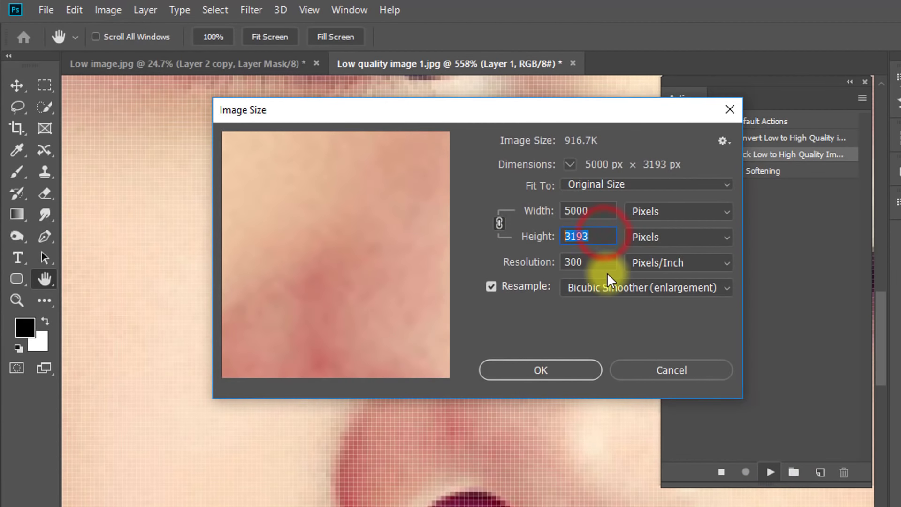
{"action": "left_click", "coordinate": [558, 366]}
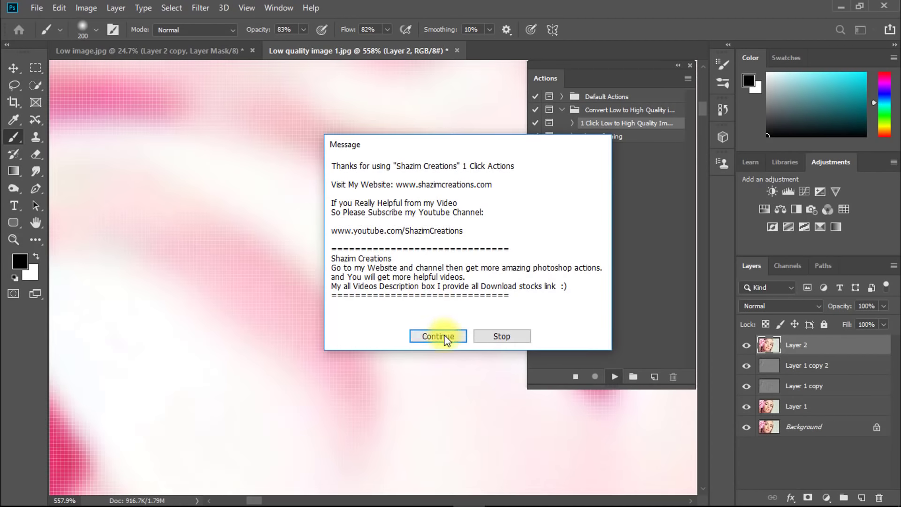
- Finish the depixelation onto Layer 2, then play Skin Softening to reach the High Pass settings
{"action": "left_click", "coordinate": [438, 336]}
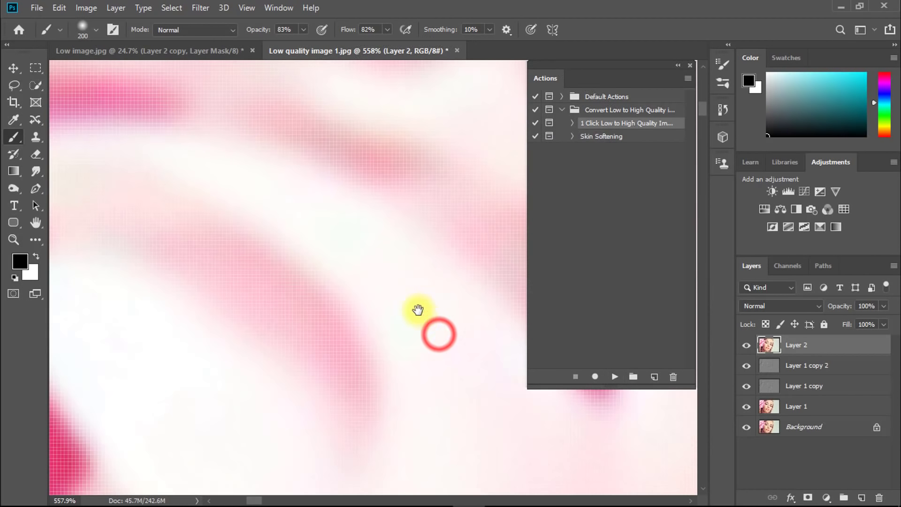
{"action": "scroll", "coordinate": [311, 273], "scroll_direction": "down", "scroll_amount": 5}
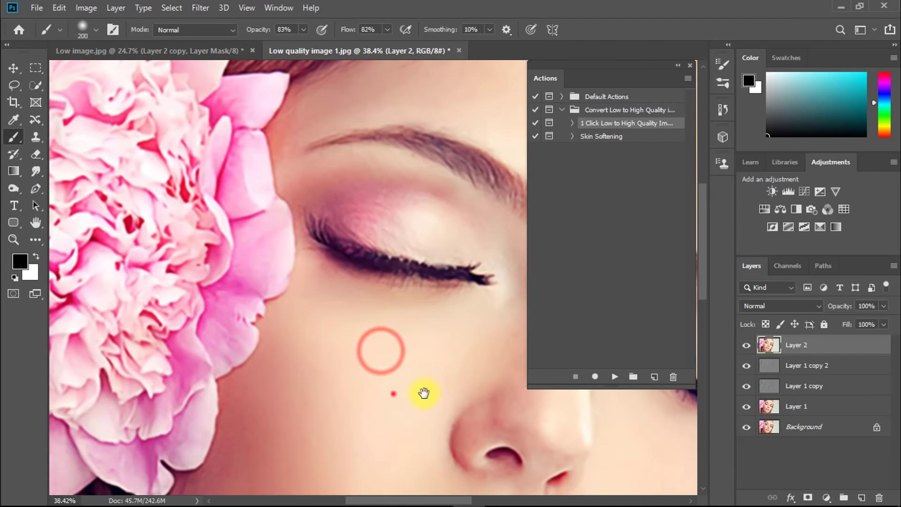
{"action": "scroll", "coordinate": [393, 392], "scroll_direction": "up", "scroll_amount": 2}
{"action": "scroll", "coordinate": [165, 252], "scroll_direction": "up", "scroll_amount": 3}
{"action": "scroll", "coordinate": [188, 256], "scroll_direction": "down", "scroll_amount": 2}
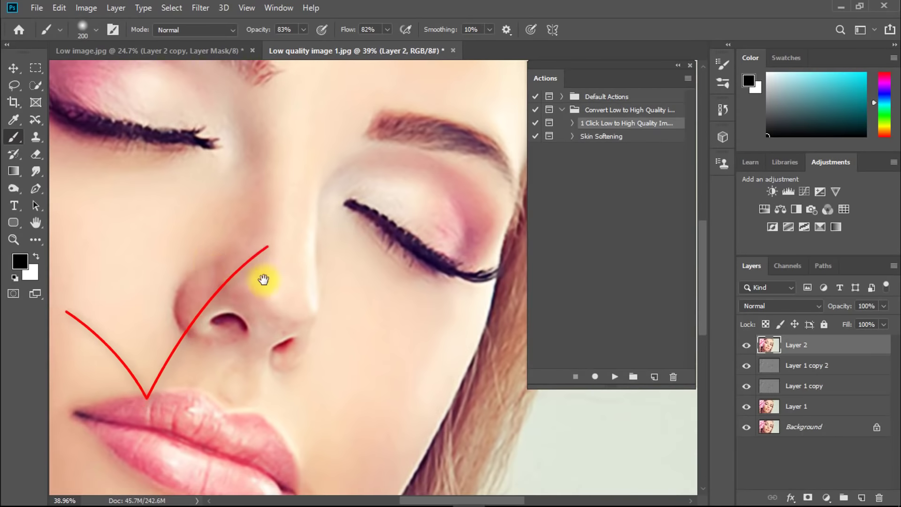
{"action": "scroll", "coordinate": [353, 305], "scroll_direction": "up", "scroll_amount": 5}
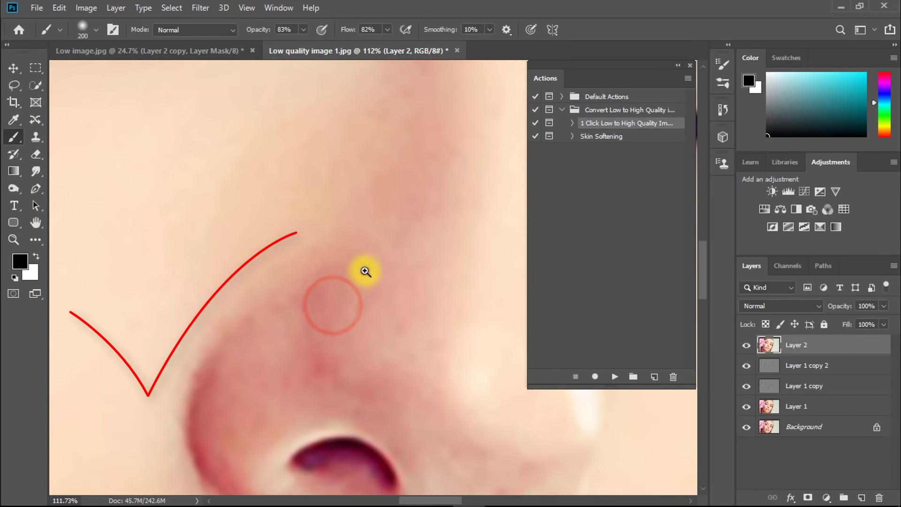
{"action": "scroll", "coordinate": [365, 271], "scroll_direction": "down", "scroll_amount": 6}
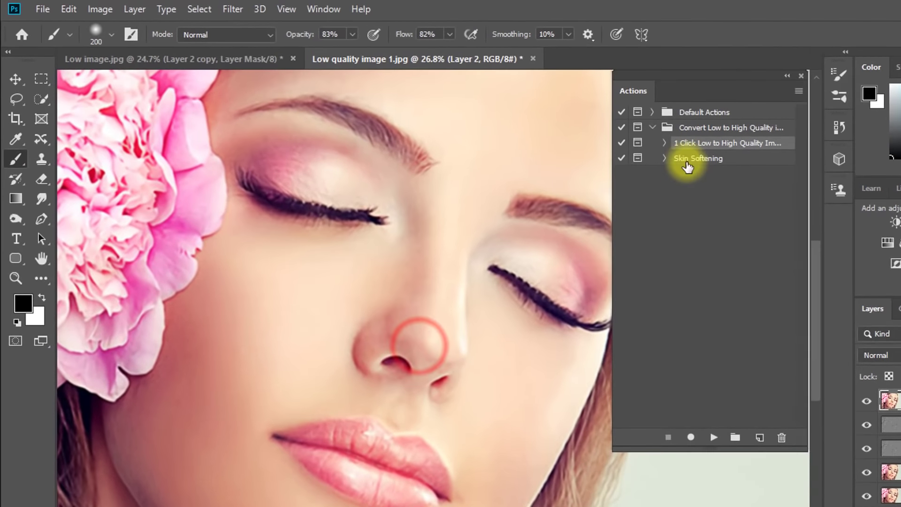
{"action": "left_click", "coordinate": [599, 140]}
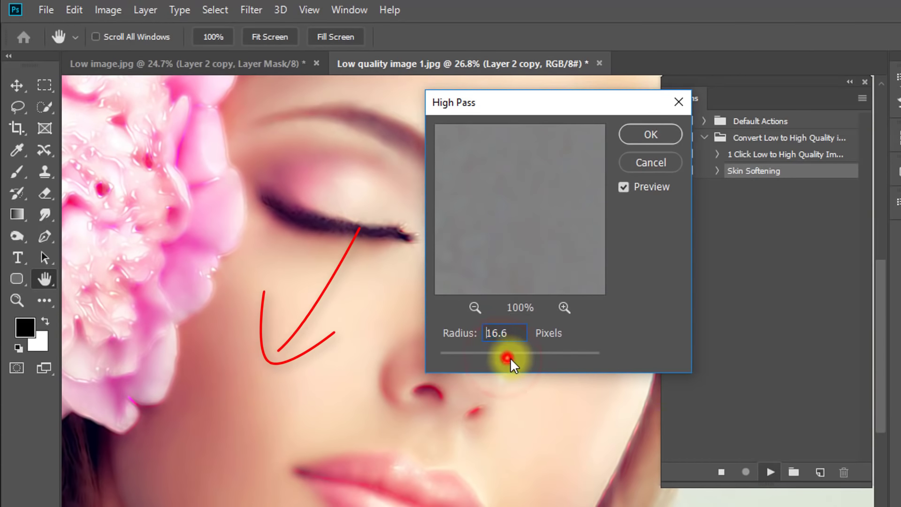
- Lower the High Pass radius, raise the Gaussian Blur radius slightly, and let the Skin Softening action finish
{"action": "left_click_drag", "start_coordinate": [511, 364], "coordinate": [505, 363]}
{"action": "left_click", "coordinate": [635, 137]}
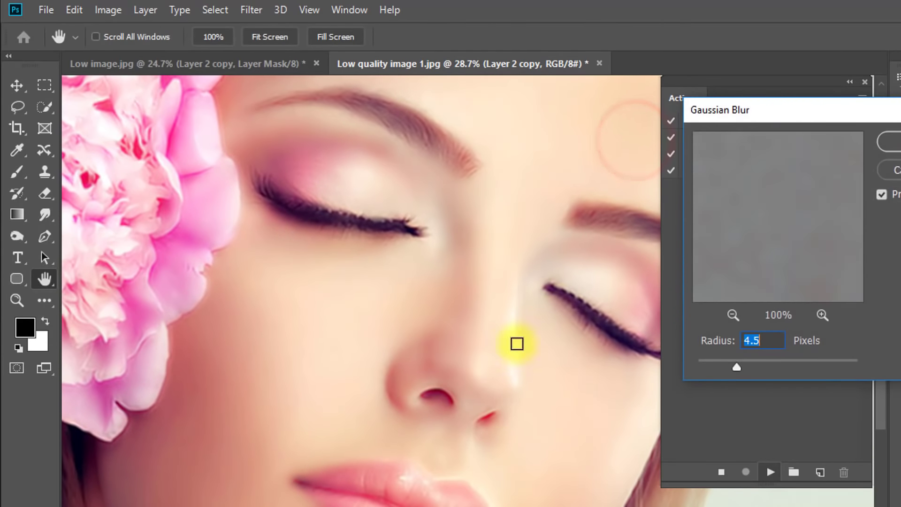
{"action": "left_click_drag", "start_coordinate": [733, 370], "coordinate": [739, 370]}
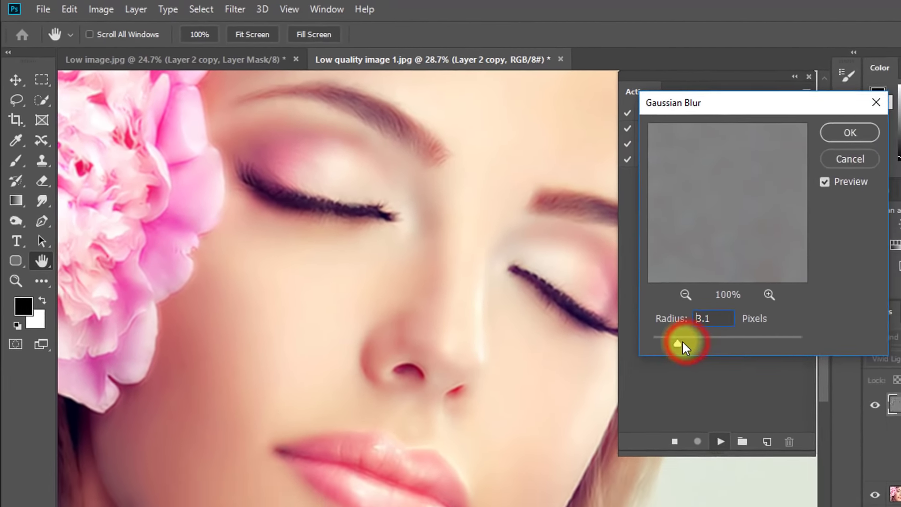
{"action": "left_click", "coordinate": [728, 112]}
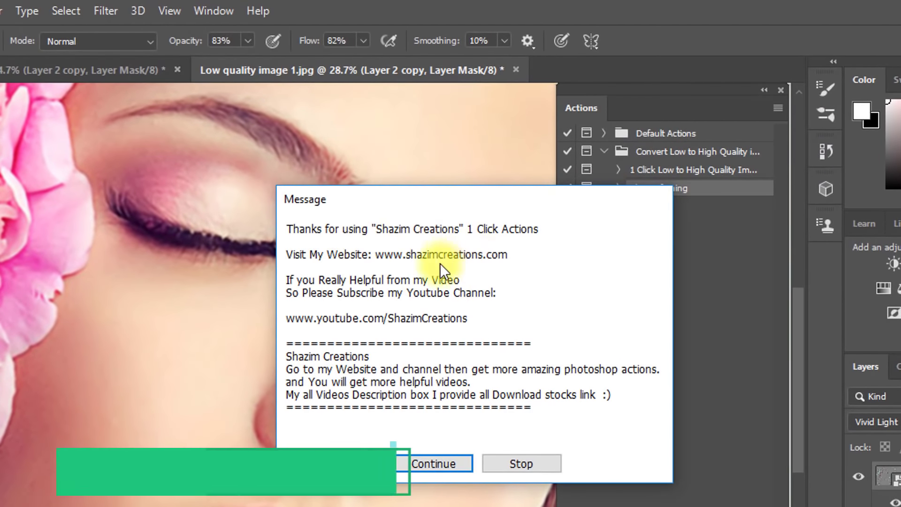
{"action": "left_click", "coordinate": [439, 463]}
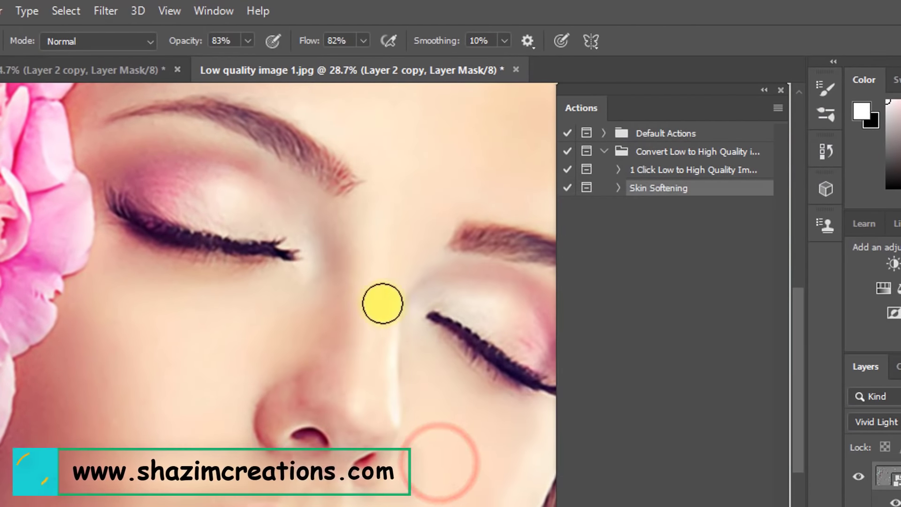
- Paint skin smoothing across the forehead, between the eyebrows and around the left eyebrow
{"action": "left_click", "coordinate": [397, 172]}
{"action": "left_click", "coordinate": [197, 293]}
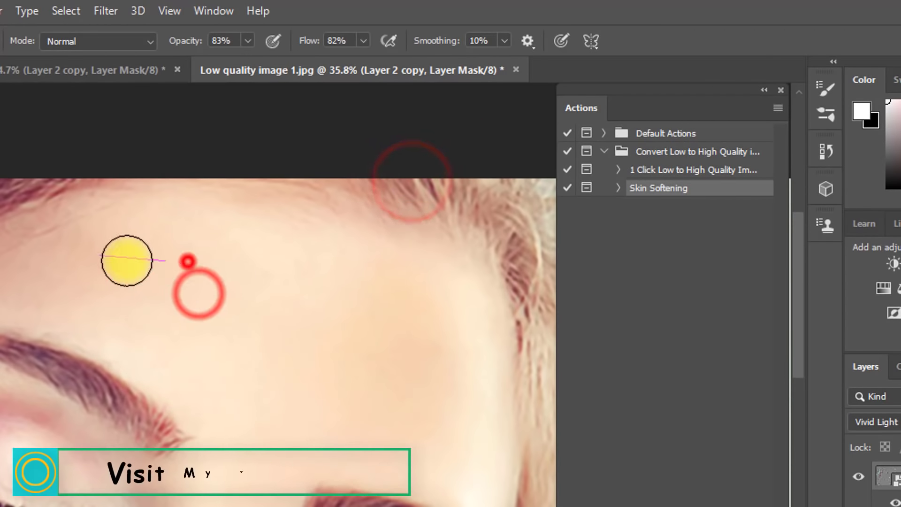
{"action": "left_click", "coordinate": [76, 318]}
{"action": "left_click", "coordinate": [265, 267]}
{"action": "left_click", "coordinate": [203, 223]}
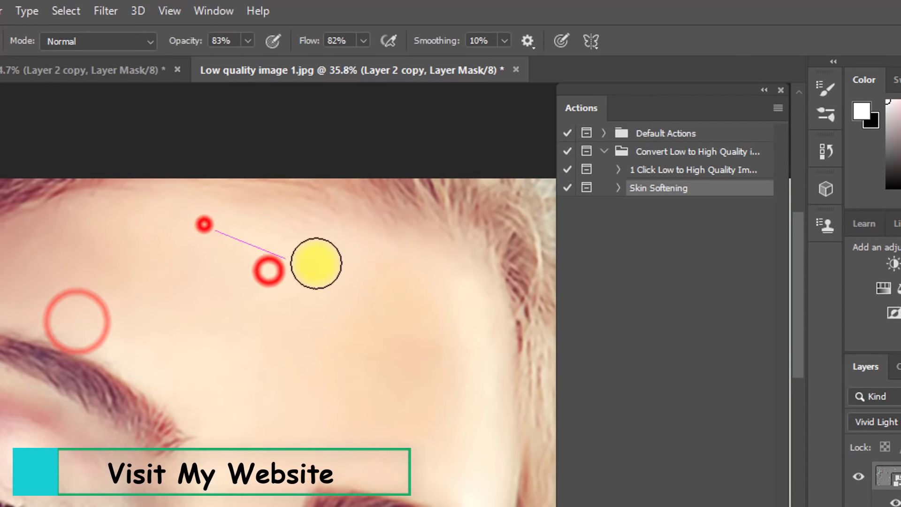
{"action": "left_click", "coordinate": [367, 242]}
{"action": "left_click", "coordinate": [331, 238]}
{"action": "left_click", "coordinate": [227, 401]}
{"action": "left_click", "coordinate": [290, 416]}
{"action": "scroll", "coordinate": [290, 366], "scroll_direction": "down", "scroll_amount": 2}
{"action": "left_click", "coordinate": [308, 315]}
{"action": "left_click", "coordinate": [436, 362]}
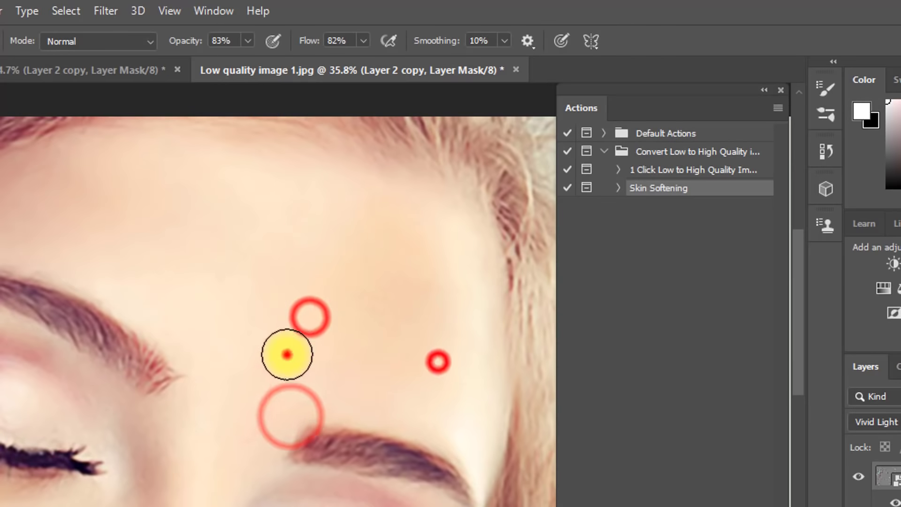
{"action": "left_click", "coordinate": [468, 380]}
{"action": "left_click", "coordinate": [450, 306]}
{"action": "left_click", "coordinate": [297, 305]}
{"action": "scroll", "coordinate": [366, 305], "scroll_direction": "down", "scroll_amount": 2}
{"action": "scroll", "coordinate": [366, 305], "scroll_direction": "left", "scroll_amount": 4}
{"action": "left_click", "coordinate": [367, 352]}
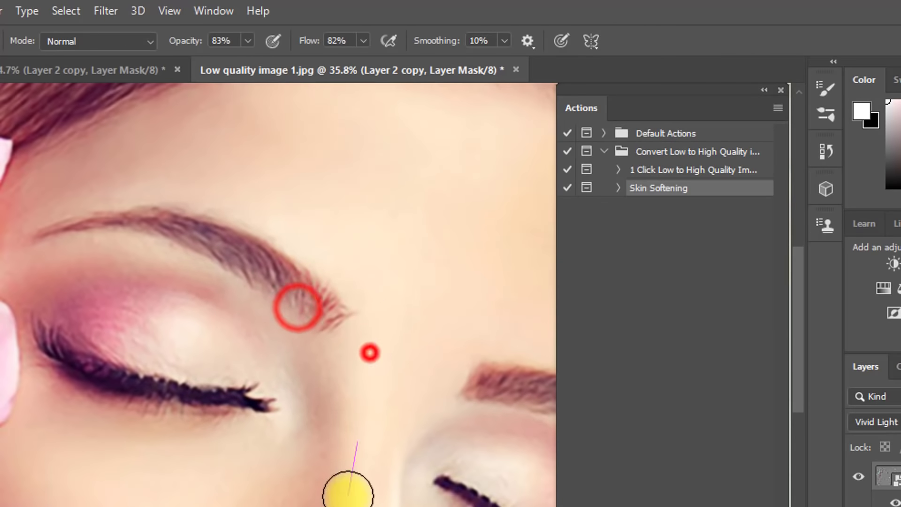
{"action": "left_click", "coordinate": [338, 422]}
- Paint smoothing onto the left cheek, beside the nose and along the lower cheek edge
{"action": "left_click", "coordinate": [60, 332]}
{"action": "left_click", "coordinate": [48, 418]}
{"action": "left_click", "coordinate": [201, 417]}
{"action": "scroll", "coordinate": [202, 417], "scroll_direction": "down", "scroll_amount": 3}
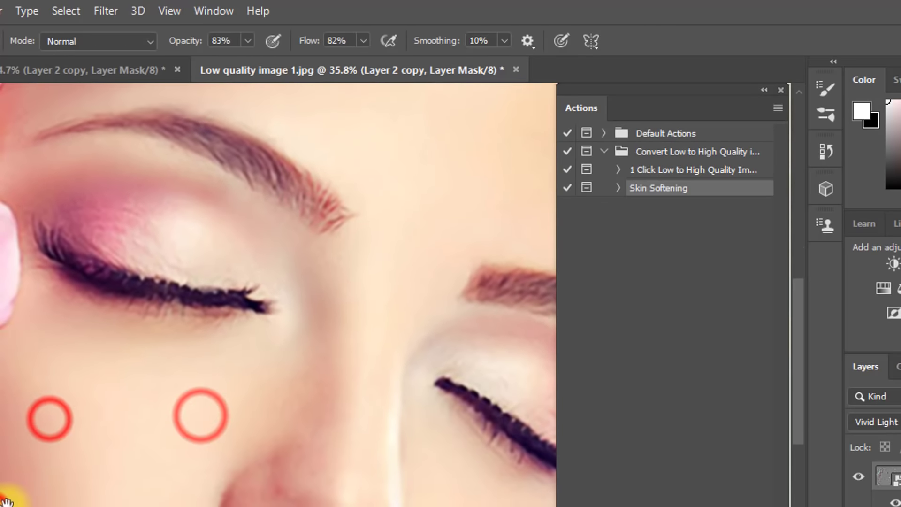
{"action": "scroll", "coordinate": [201, 416], "scroll_direction": "down", "scroll_amount": 3}
{"action": "left_click_drag", "start_coordinate": [174, 47], "coordinate": [176, 47]}
{"action": "left_click_drag", "start_coordinate": [301, 41], "coordinate": [310, 41]}
{"action": "scroll", "coordinate": [261, 305], "scroll_direction": "down", "scroll_amount": 3}
{"action": "left_click", "coordinate": [250, 364]}
{"action": "left_click", "coordinate": [140, 306]}
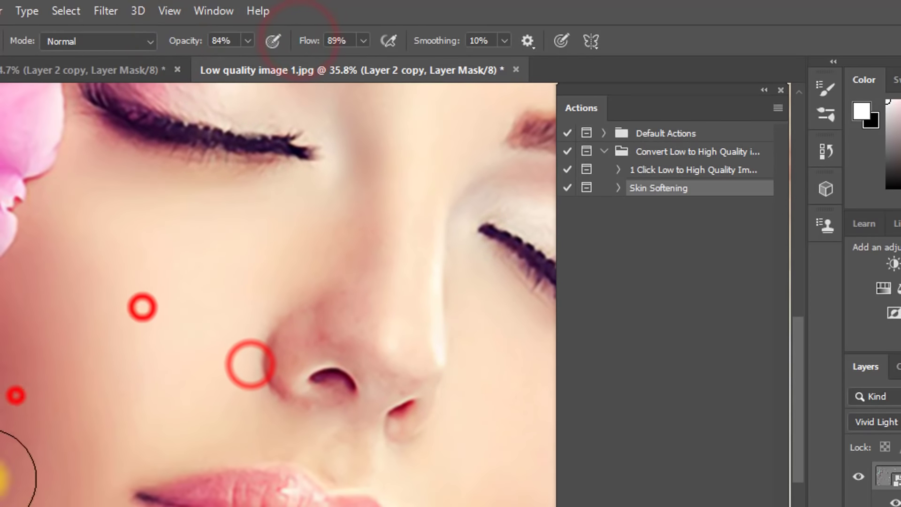
{"action": "scroll", "coordinate": [89, 377], "scroll_direction": "down", "scroll_amount": 3}
{"action": "left_click_drag", "start_coordinate": [81, 374], "coordinate": [14, 328]}
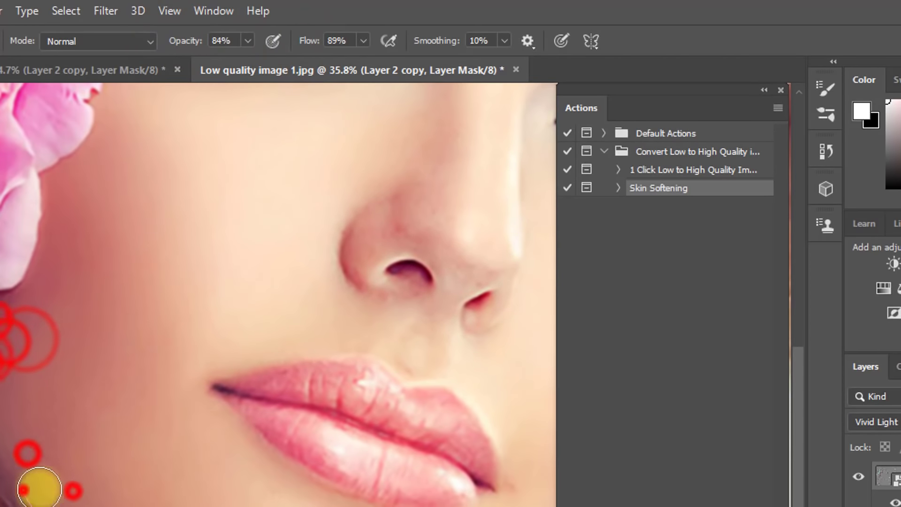
{"action": "left_click_drag", "start_coordinate": [28, 446], "coordinate": [71, 488]}
{"action": "scroll", "coordinate": [117, 500], "scroll_direction": "up", "scroll_amount": 10}
{"action": "left_click_drag", "start_coordinate": [268, 442], "coordinate": [347, 432]}
{"action": "scroll", "coordinate": [347, 433], "scroll_direction": "right", "scroll_amount": 5}
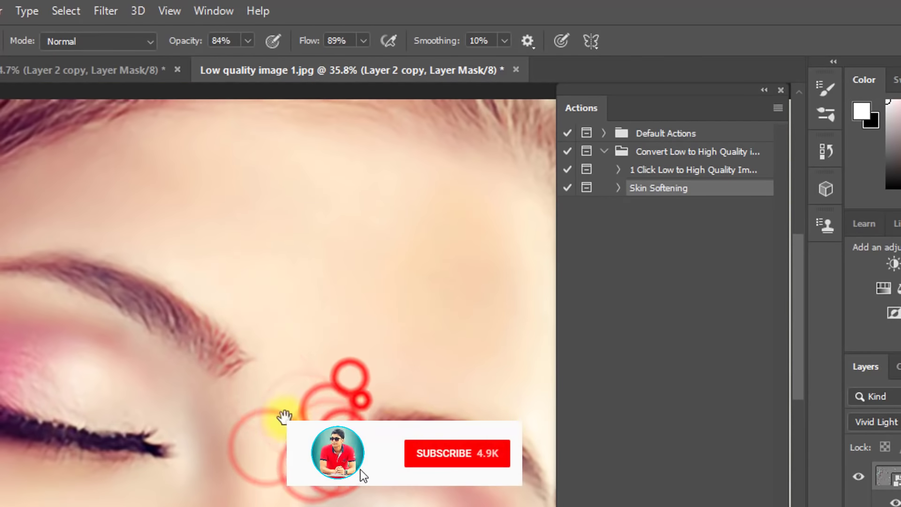
- Pan across the face and paint smoothing around both eyelids and the cheek
{"action": "left_click_drag", "start_coordinate": [2, 372], "coordinate": [225, 382]}
{"action": "mouse_move", "coordinate": [41, 245]}
{"action": "left_mouse_down"}
{"action": "mouse_move", "coordinate": [169, 261]}
{"action": "mouse_move", "coordinate": [431, 271]}
{"action": "left_mouse_up"}
{"action": "scroll", "coordinate": [430, 271], "scroll_direction": "down", "scroll_amount": 3}
{"action": "scroll", "coordinate": [221, 412], "scroll_direction": "up", "scroll_amount": 5}
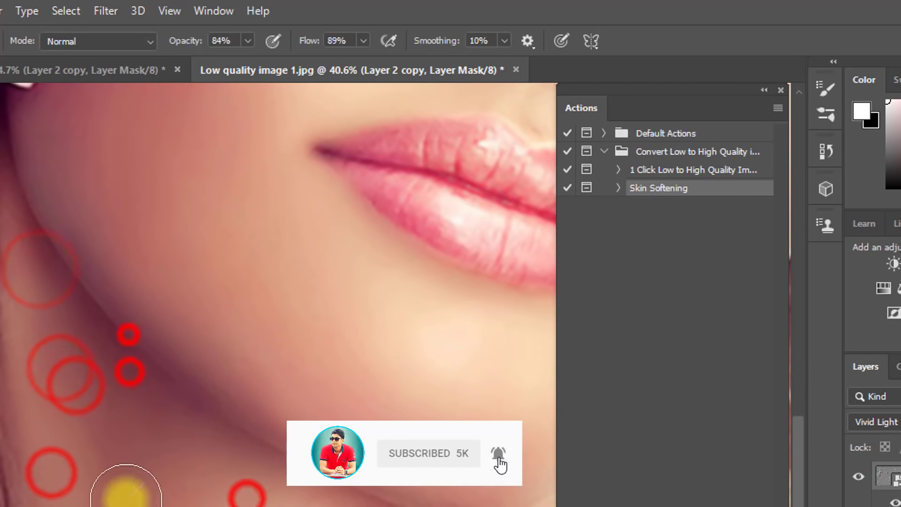
{"action": "left_click_drag", "start_coordinate": [333, 473], "coordinate": [90, 399]}
{"action": "scroll", "coordinate": [35, 372], "scroll_direction": "down", "scroll_amount": 3}
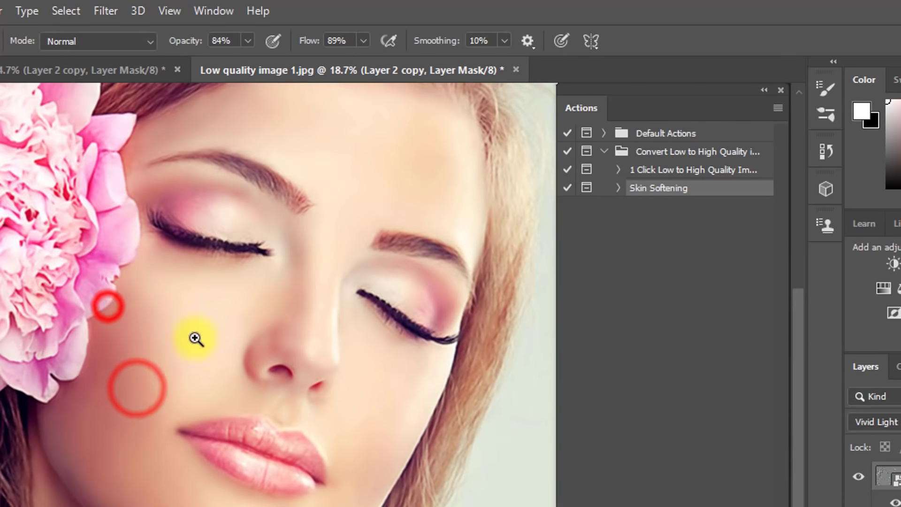
{"action": "scroll", "coordinate": [157, 236], "scroll_direction": "up", "scroll_amount": 2}
{"action": "left_click", "coordinate": [154, 161]}
{"action": "left_click", "coordinate": [208, 181]}
{"action": "left_click", "coordinate": [507, 288]}
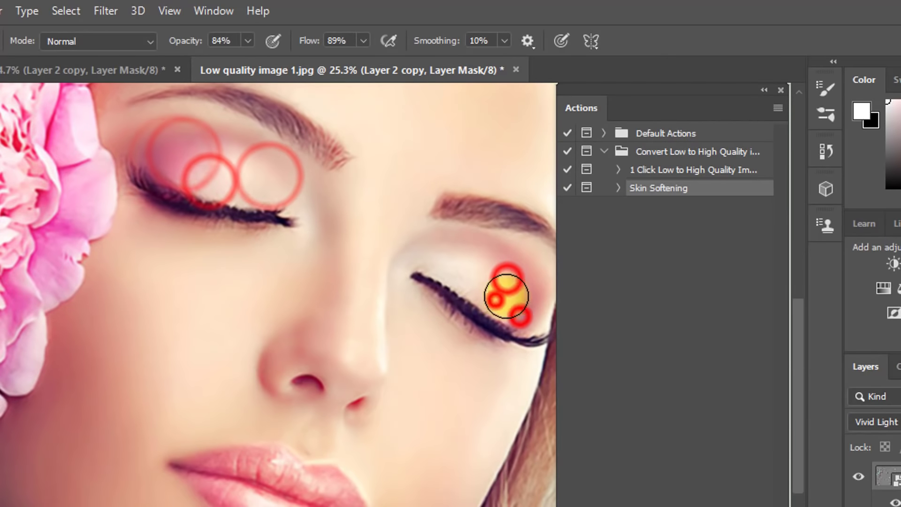
{"action": "left_click", "coordinate": [401, 303]}
{"action": "left_click", "coordinate": [407, 339]}
- Paint smoothing above the upper lip and onto the chin
{"action": "left_click", "coordinate": [318, 305]}
{"action": "left_click", "coordinate": [359, 306]}
{"action": "left_click", "coordinate": [282, 398]}
{"action": "left_click", "coordinate": [339, 417]}
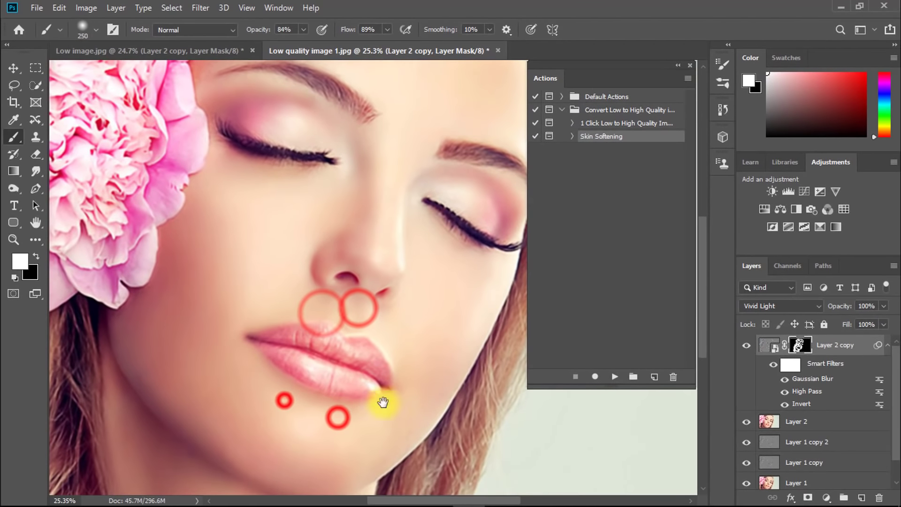
{"action": "scroll", "coordinate": [277, 294], "scroll_direction": "up", "scroll_amount": 1}
{"action": "scroll", "coordinate": [277, 295], "scroll_direction": "down", "scroll_amount": 1}
{"action": "scroll", "coordinate": [281, 297], "scroll_direction": "down", "scroll_amount": 3}
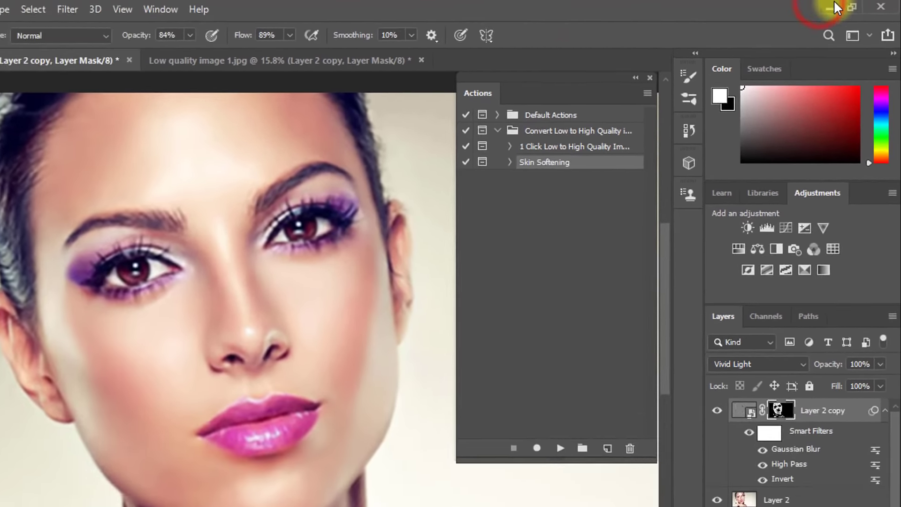
- Minimize Photoshop and open the Details tab of Low image's properties
{"action": "left_click", "coordinate": [845, 7]}
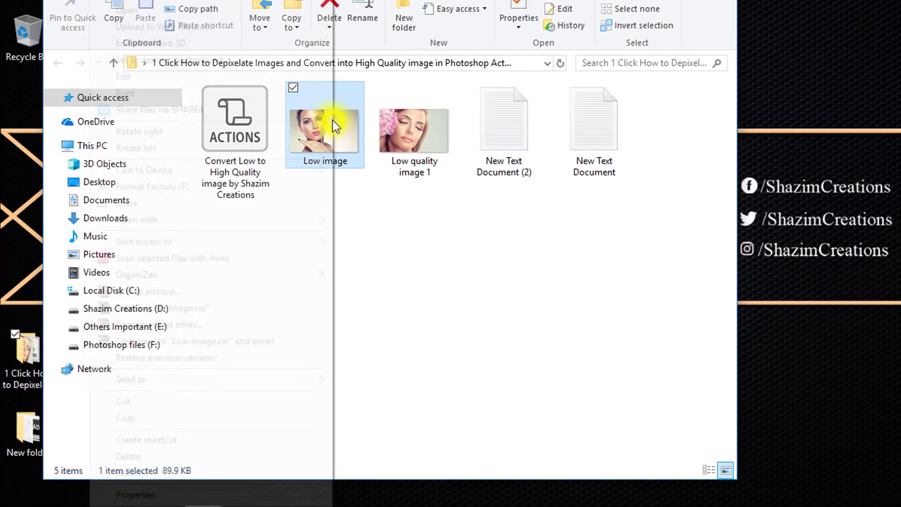
{"action": "right_click", "coordinate": [292, 174]}
{"action": "left_click", "coordinate": [129, 496]}
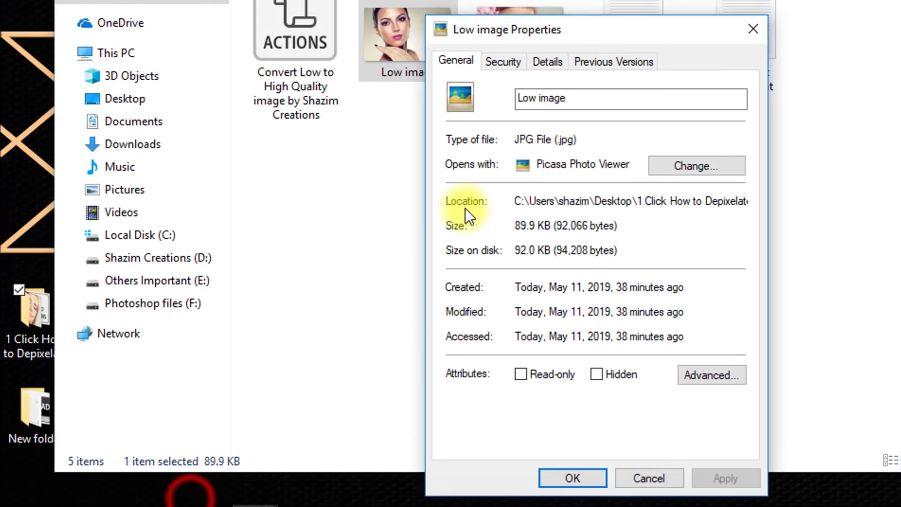
{"action": "left_click", "coordinate": [548, 63]}
- Inspect the Low image dimensions, width and height rows
{"action": "scroll", "coordinate": [645, 296], "scroll_direction": "down", "scroll_amount": 5}
{"action": "scroll", "coordinate": [656, 333], "scroll_direction": "down", "scroll_amount": 3}
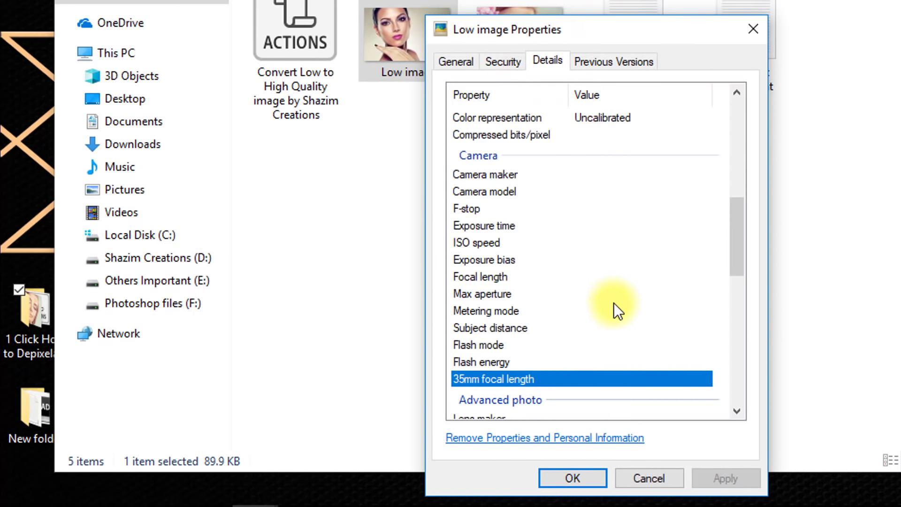
{"action": "scroll", "coordinate": [614, 303], "scroll_direction": "up", "scroll_amount": 4}
{"action": "left_click", "coordinate": [582, 173]}
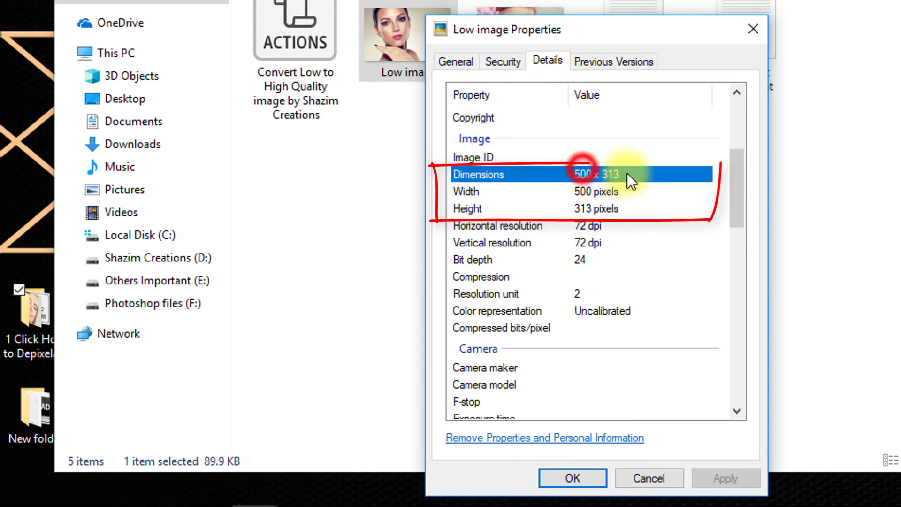
{"action": "left_click", "coordinate": [587, 190]}
{"action": "left_click", "coordinate": [577, 207]}
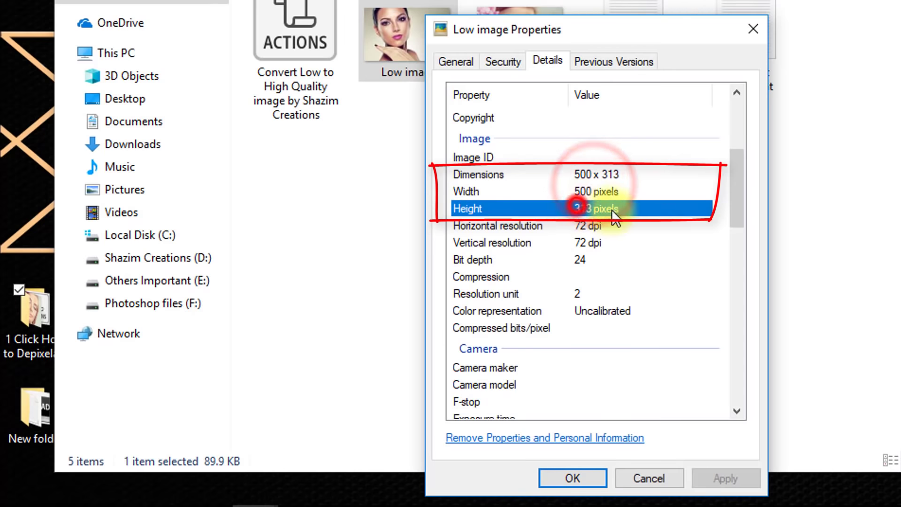
- Locate the Low image's 89.9 KB file size
{"action": "scroll", "coordinate": [604, 301], "scroll_direction": "down", "scroll_amount": 1}
{"action": "scroll", "coordinate": [601, 305], "scroll_direction": "down", "scroll_amount": 3}
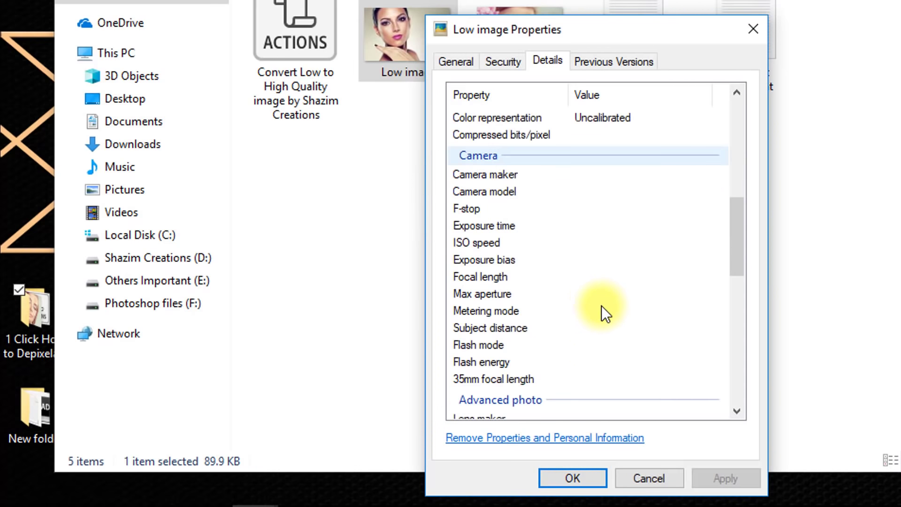
{"action": "scroll", "coordinate": [609, 303], "scroll_direction": "up", "scroll_amount": 8}
{"action": "scroll", "coordinate": [620, 299], "scroll_direction": "down", "scroll_amount": 10}
{"action": "scroll", "coordinate": [621, 299], "scroll_direction": "up", "scroll_amount": 2}
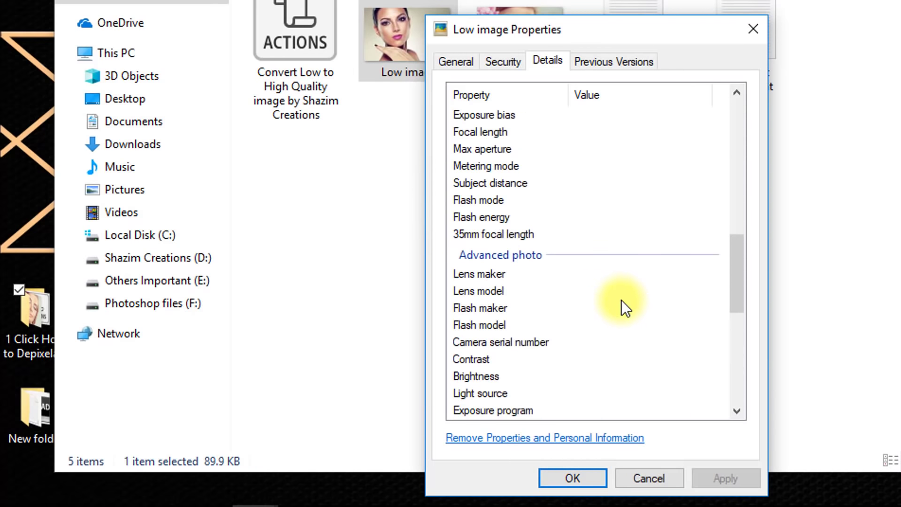
{"action": "scroll", "coordinate": [621, 300], "scroll_direction": "down", "scroll_amount": 3}
{"action": "scroll", "coordinate": [621, 300], "scroll_direction": "down", "scroll_amount": 4}
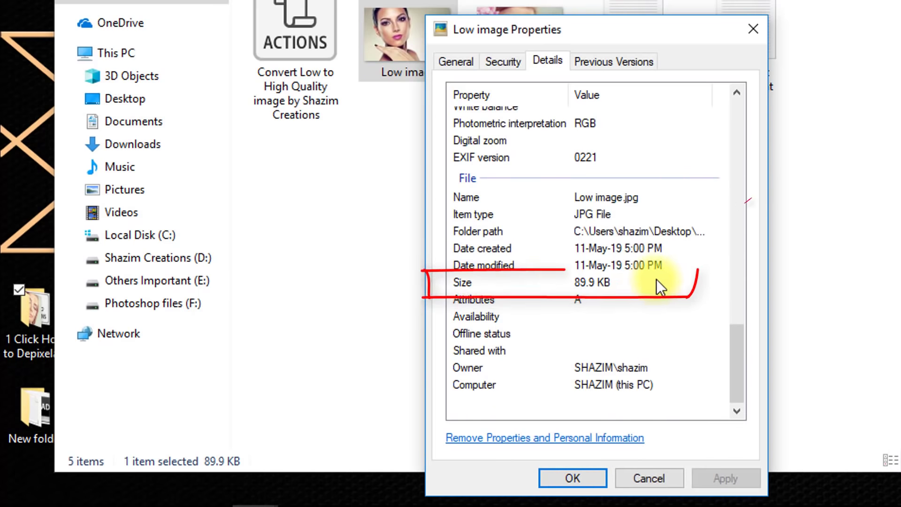
{"action": "left_click", "coordinate": [578, 281]}
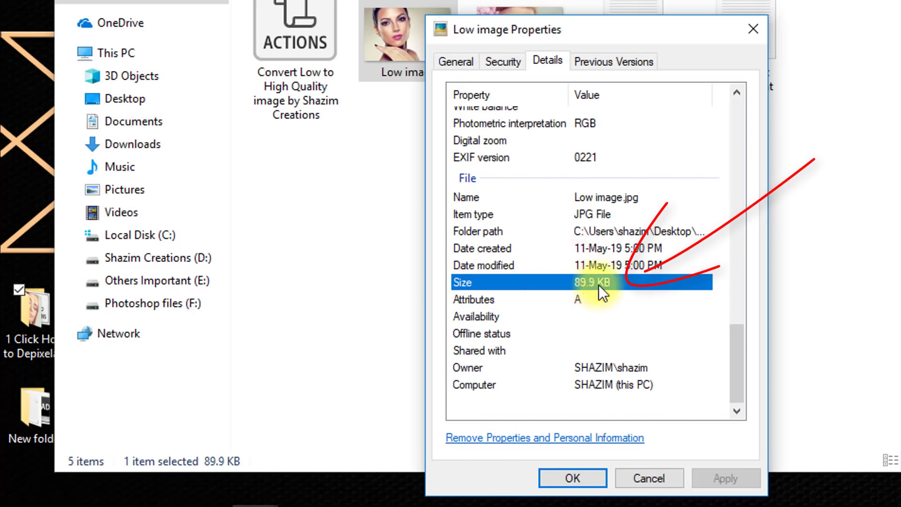
- Point out the 500 x 313 dimensions again, then close the properties dialog
{"action": "scroll", "coordinate": [633, 291], "scroll_direction": "up", "scroll_amount": 5}
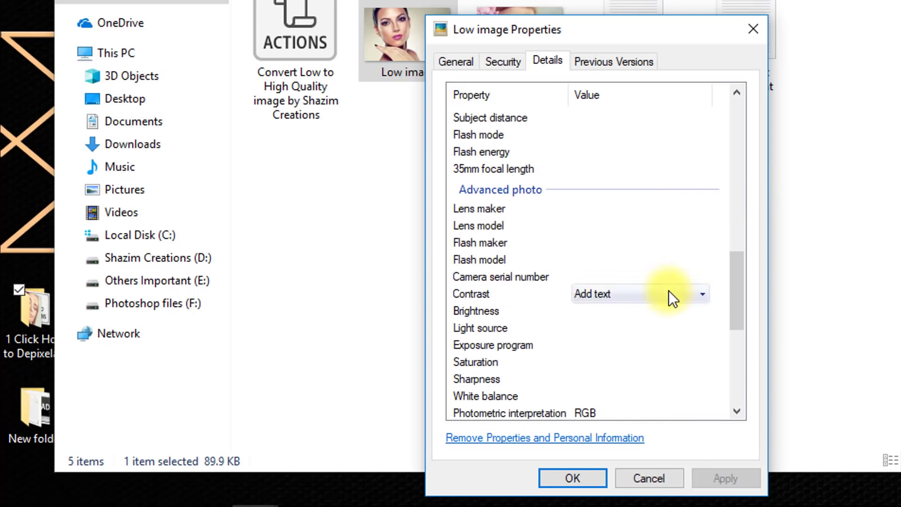
{"action": "scroll", "coordinate": [685, 305], "scroll_direction": "up", "scroll_amount": 5}
{"action": "scroll", "coordinate": [666, 277], "scroll_direction": "up", "scroll_amount": 4}
{"action": "scroll", "coordinate": [637, 267], "scroll_direction": "up", "scroll_amount": 2}
{"action": "scroll", "coordinate": [640, 296], "scroll_direction": "down", "scroll_amount": 3}
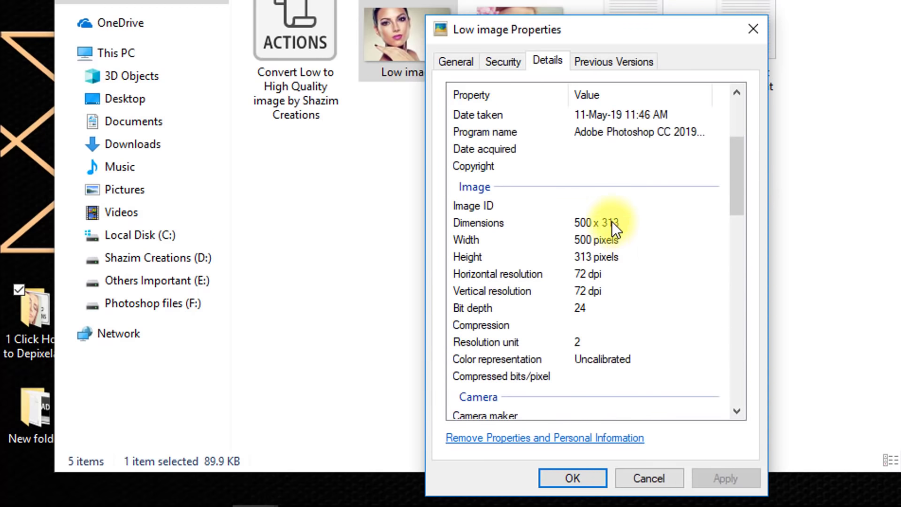
{"action": "left_click", "coordinate": [611, 223]}
{"action": "left_click", "coordinate": [592, 240]}
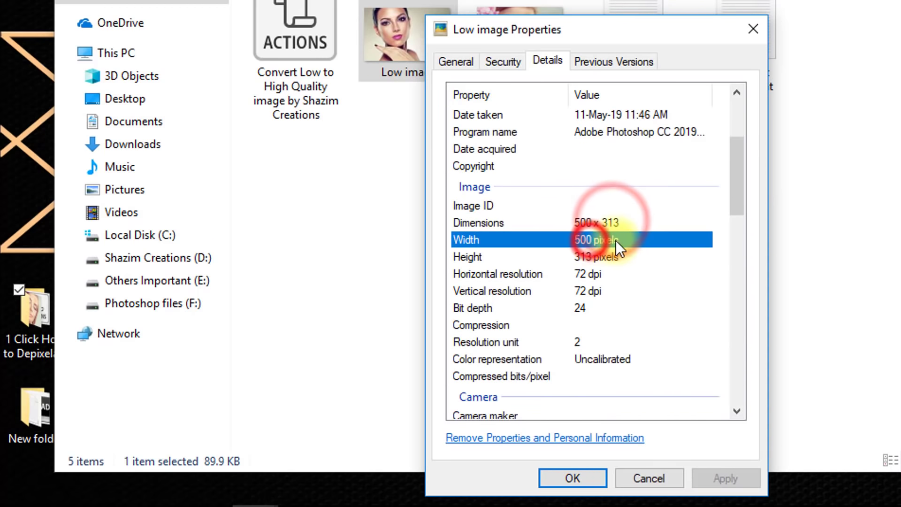
{"action": "left_click", "coordinate": [753, 29]}
{"action": "left_click", "coordinate": [521, 47]}
- Open Low quality image 1's file details and check its 700 x 447 dimensions
{"action": "right_click", "coordinate": [527, 20]}
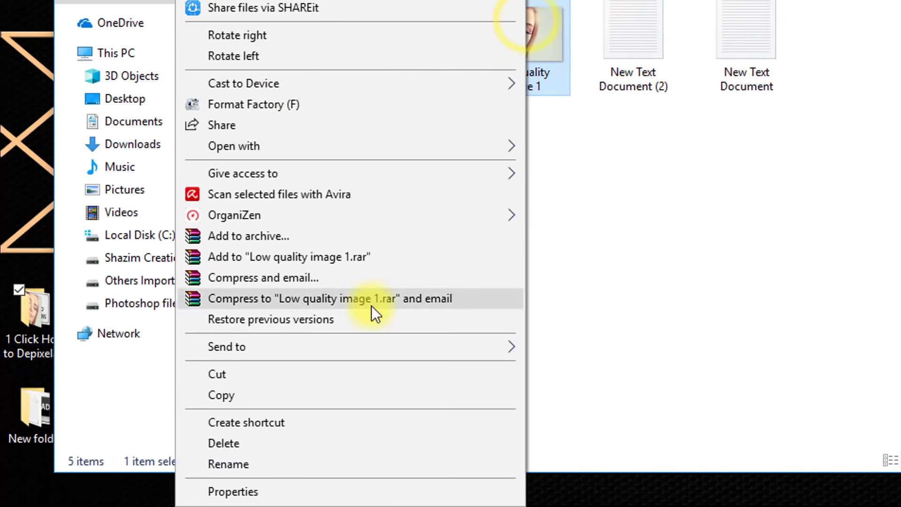
{"action": "left_click", "coordinate": [250, 489]}
{"action": "left_click", "coordinate": [655, 62]}
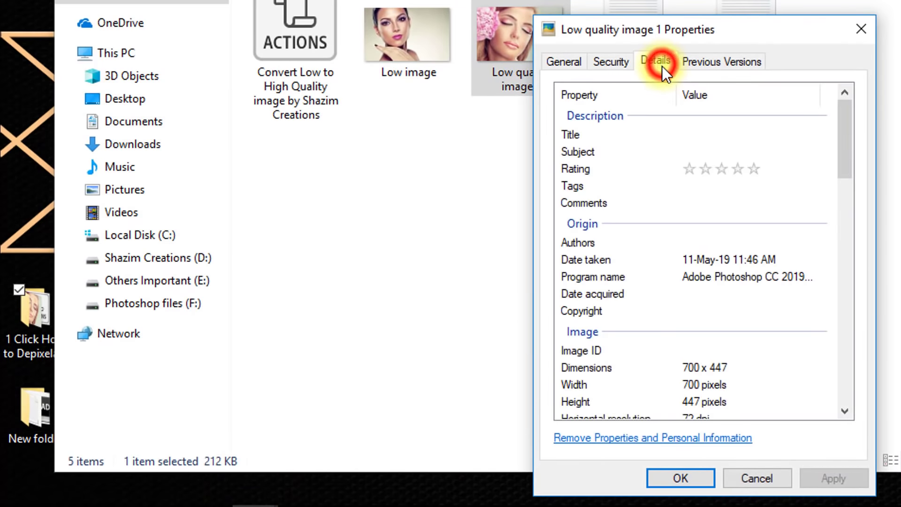
{"action": "scroll", "coordinate": [763, 264], "scroll_direction": "down", "scroll_amount": 4}
{"action": "left_click", "coordinate": [692, 173]}
{"action": "left_click", "coordinate": [690, 191]}
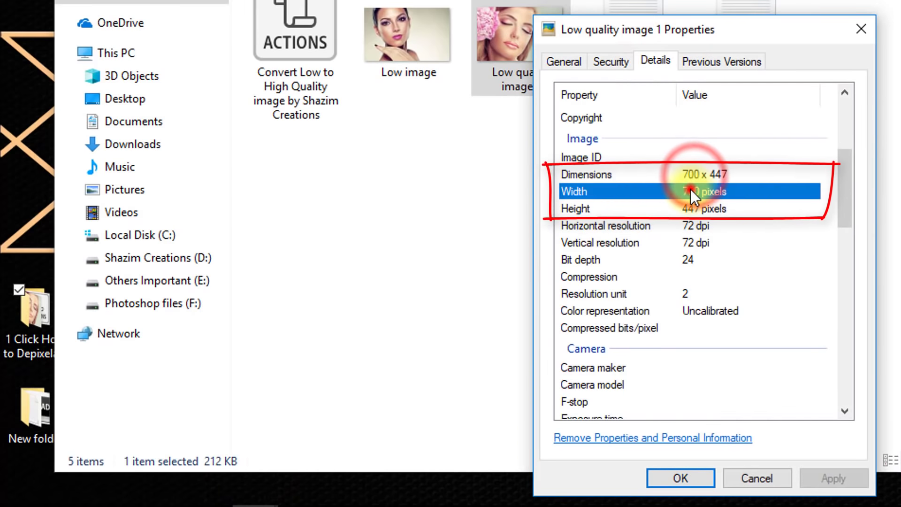
- Confirm its 212 KB file size, then close the properties and the folder window
{"action": "scroll", "coordinate": [753, 296], "scroll_direction": "down", "scroll_amount": 3}
{"action": "scroll", "coordinate": [754, 295], "scroll_direction": "down", "scroll_amount": 6}
{"action": "scroll", "coordinate": [754, 296], "scroll_direction": "down", "scroll_amount": 2}
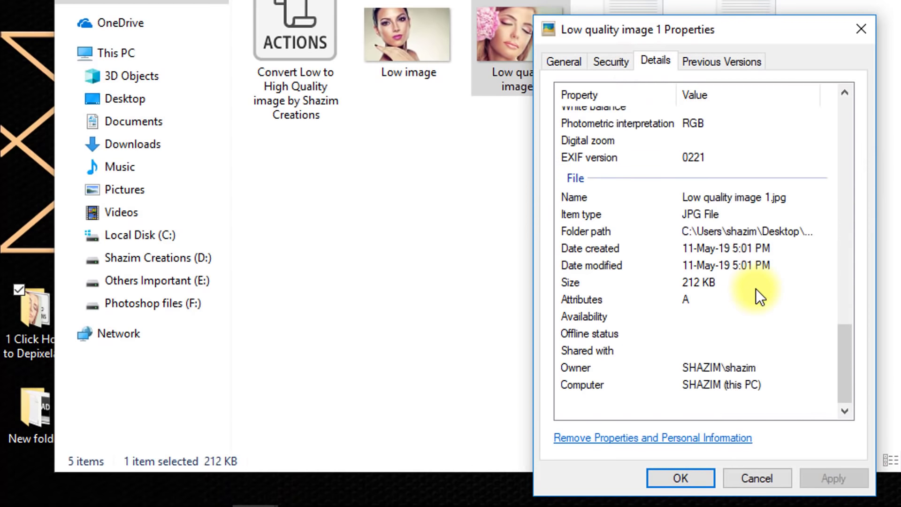
{"action": "left_click", "coordinate": [657, 281]}
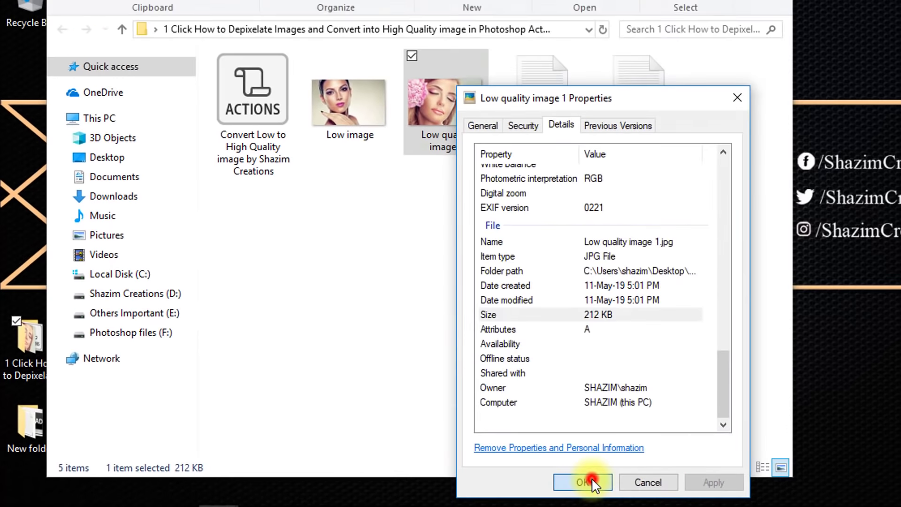
{"action": "left_click", "coordinate": [685, 474]}
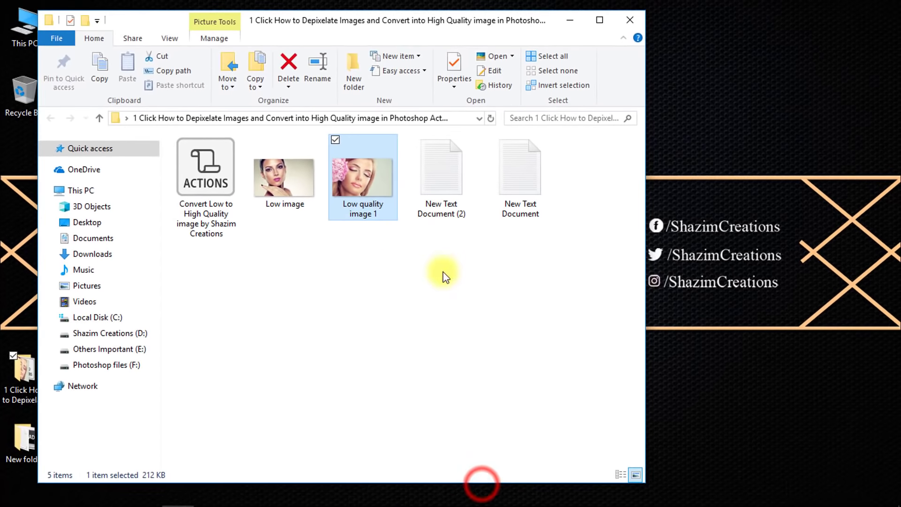
{"action": "left_click", "coordinate": [634, 22]}
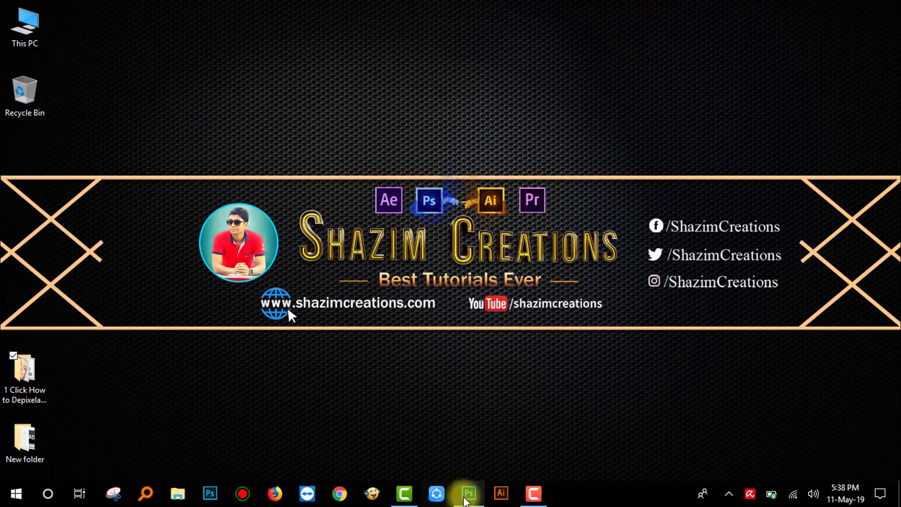
- Return to Photoshop, close the Actions panel, and Save As to the Desktop
{"action": "left_click", "coordinate": [467, 494]}
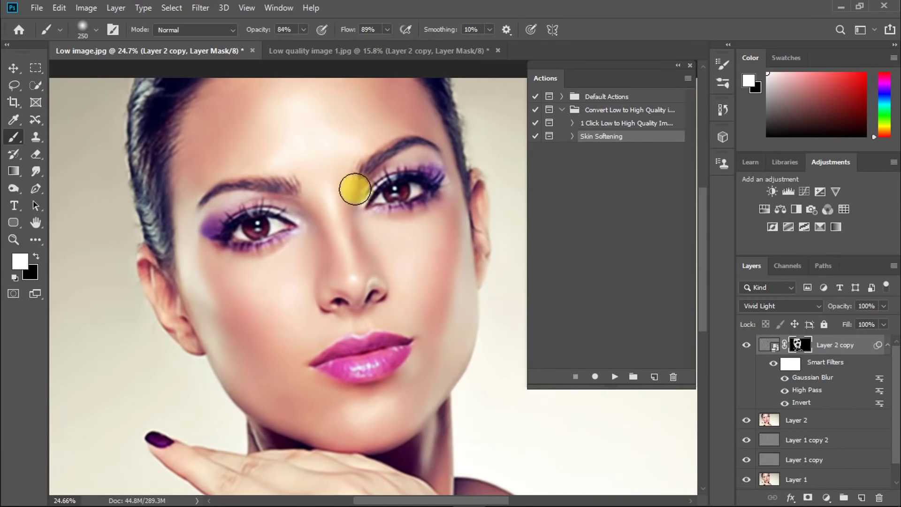
{"action": "left_click", "coordinate": [689, 66]}
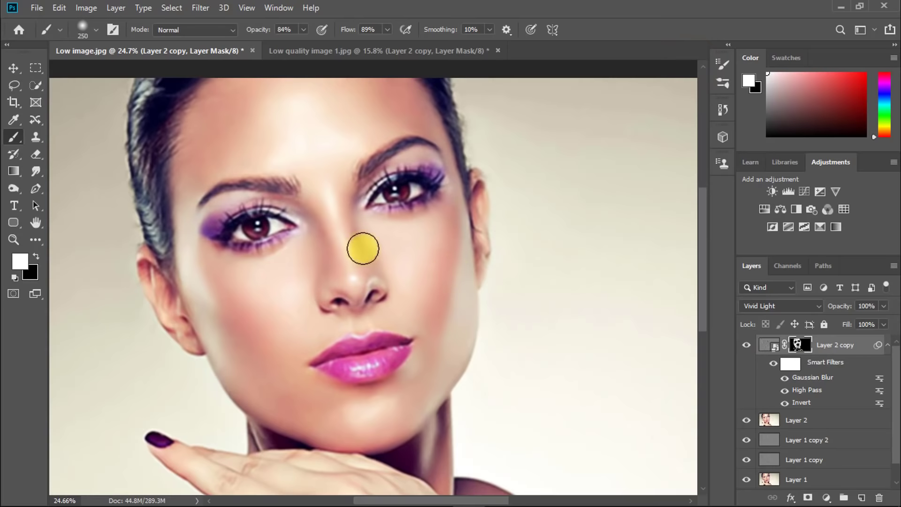
{"action": "scroll", "coordinate": [362, 249], "scroll_direction": "down", "scroll_amount": 2}
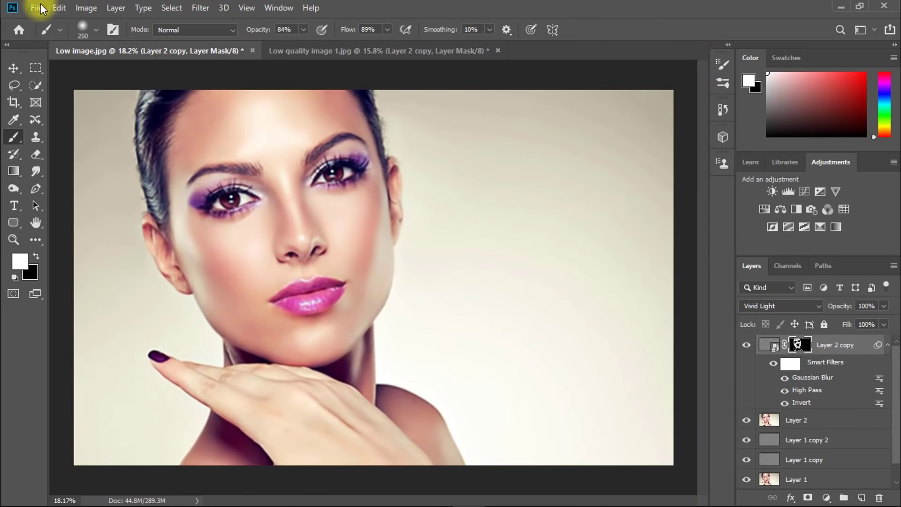
{"action": "left_click", "coordinate": [41, 8]}
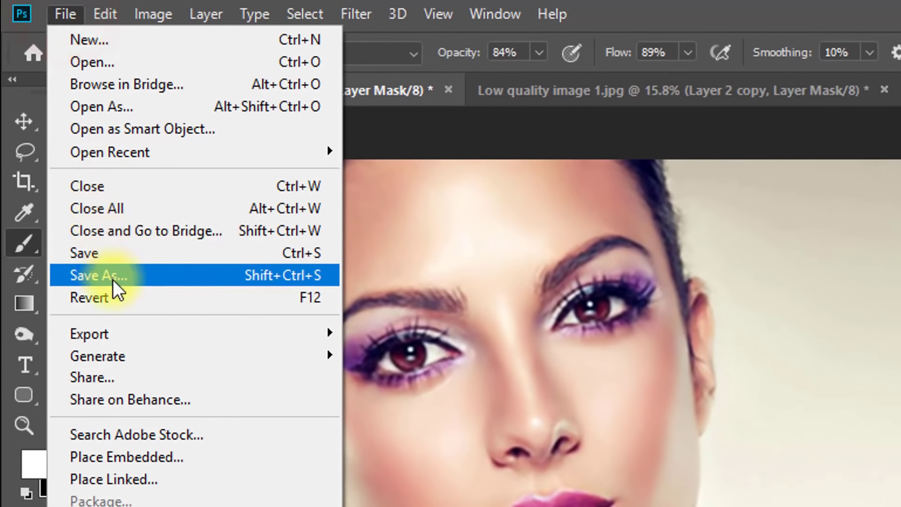
{"action": "left_click", "coordinate": [113, 280]}
{"action": "left_click", "coordinate": [72, 130]}
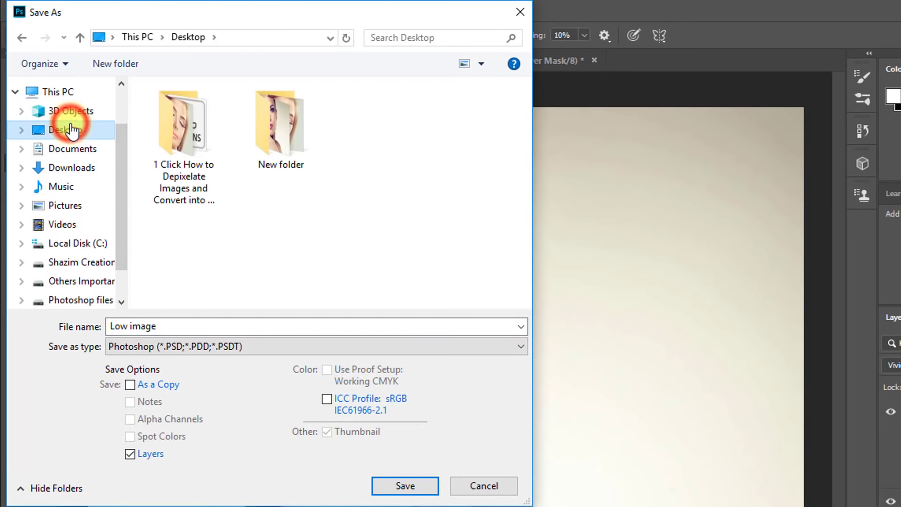
{"action": "left_click", "coordinate": [187, 328]}
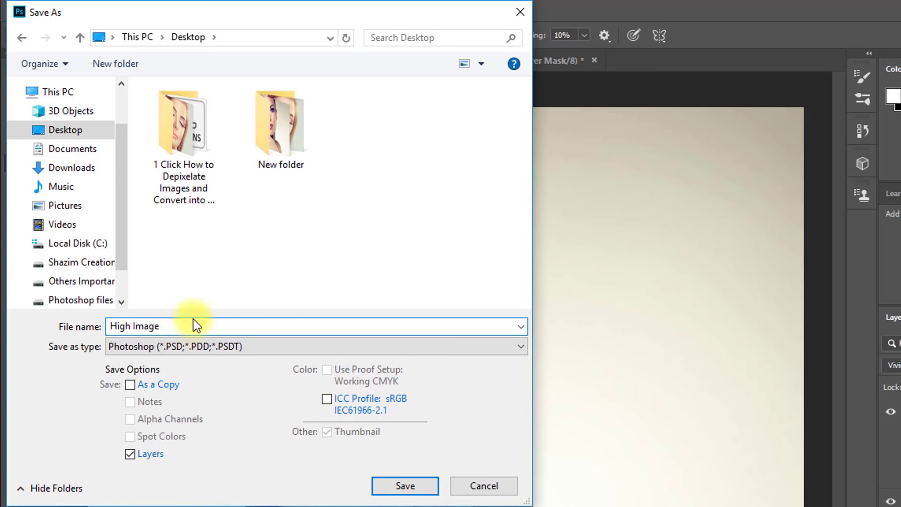
- Save the portrait as JPEG 'High Image' at maximum Quality 12
{"action": "left_click", "coordinate": [178, 346]}
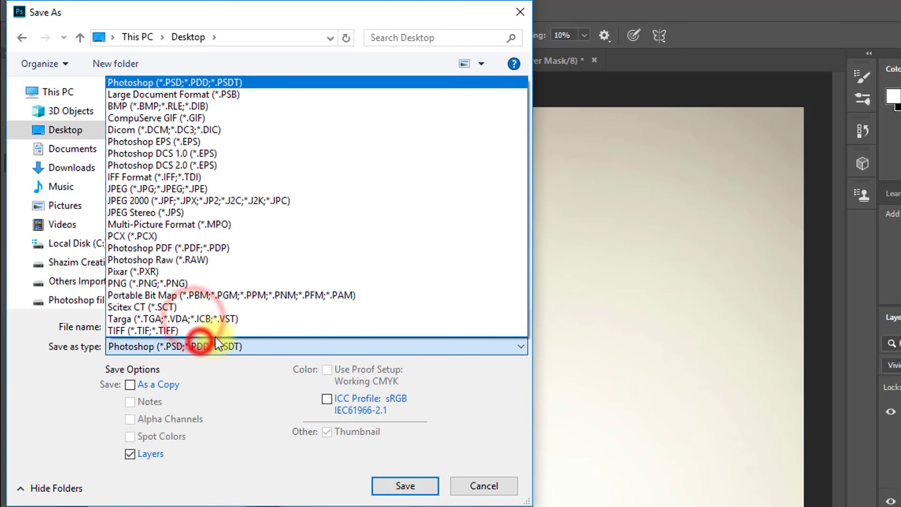
{"action": "left_click", "coordinate": [138, 189]}
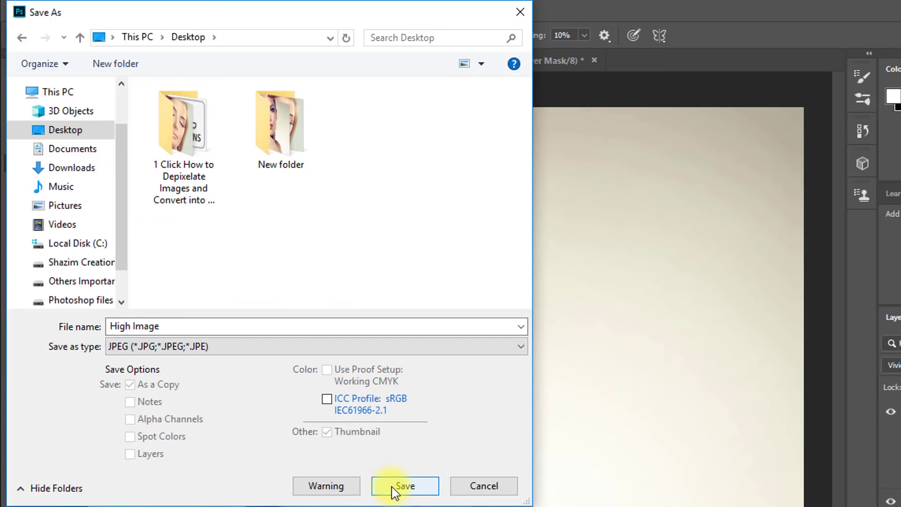
{"action": "double_click", "coordinate": [183, 322]}
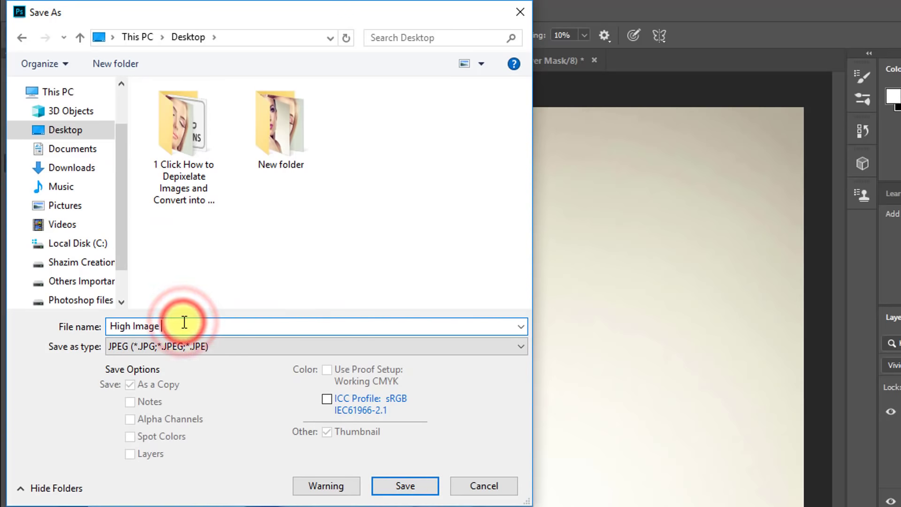
{"action": "type", "text": "1"}
{"action": "left_click", "coordinate": [434, 483]}
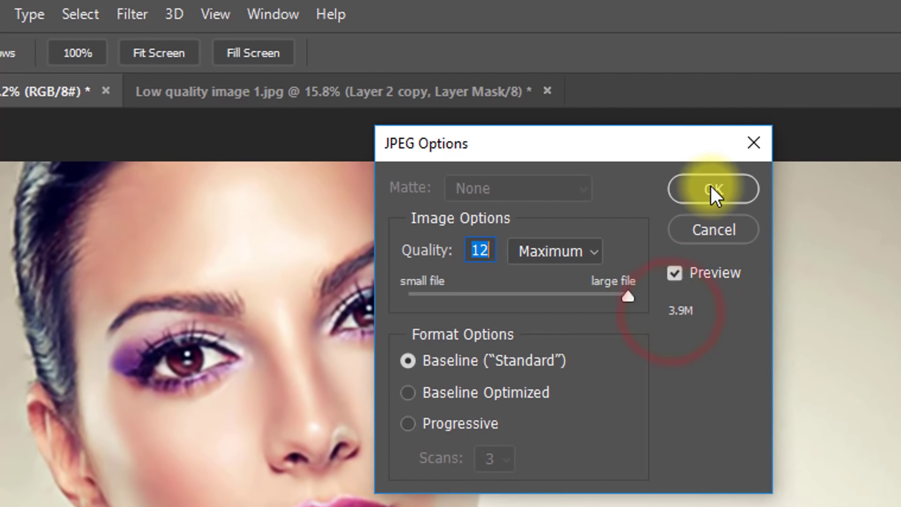
{"action": "mouse_move", "coordinate": [628, 297]}
{"action": "left_mouse_down"}
{"action": "mouse_move", "coordinate": [539, 297]}
{"action": "mouse_move", "coordinate": [680, 300]}
{"action": "left_mouse_up"}
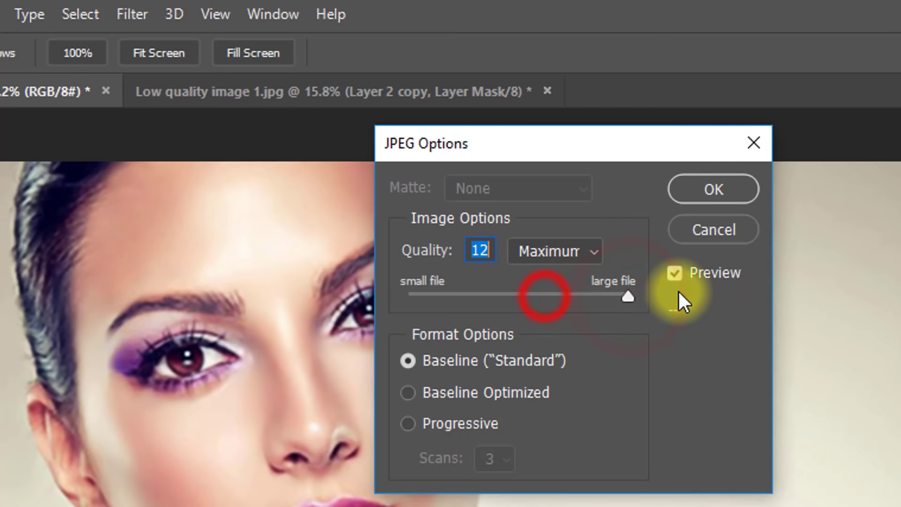
{"action": "left_click", "coordinate": [726, 189]}
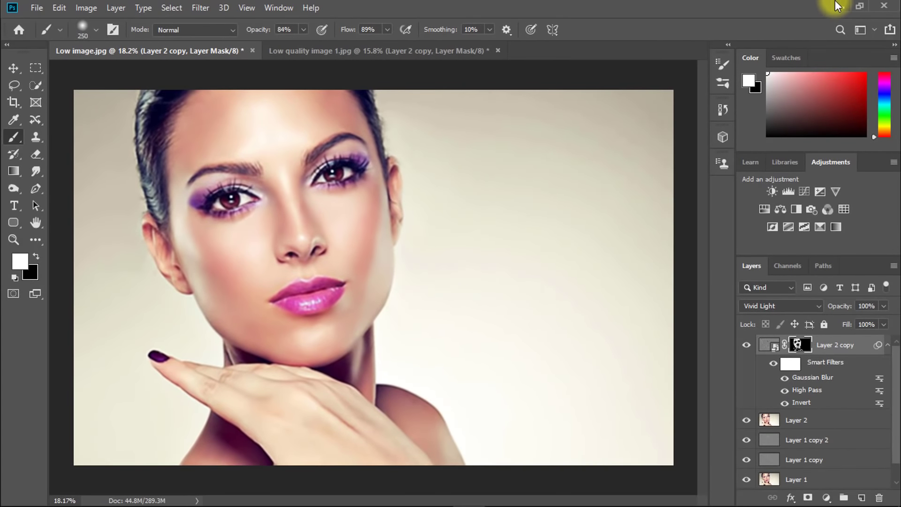
- Switch to the flower portrait and Save As a JPEG named 'High image 2'
{"action": "left_click", "coordinate": [397, 49]}
{"action": "left_click", "coordinate": [37, 8]}
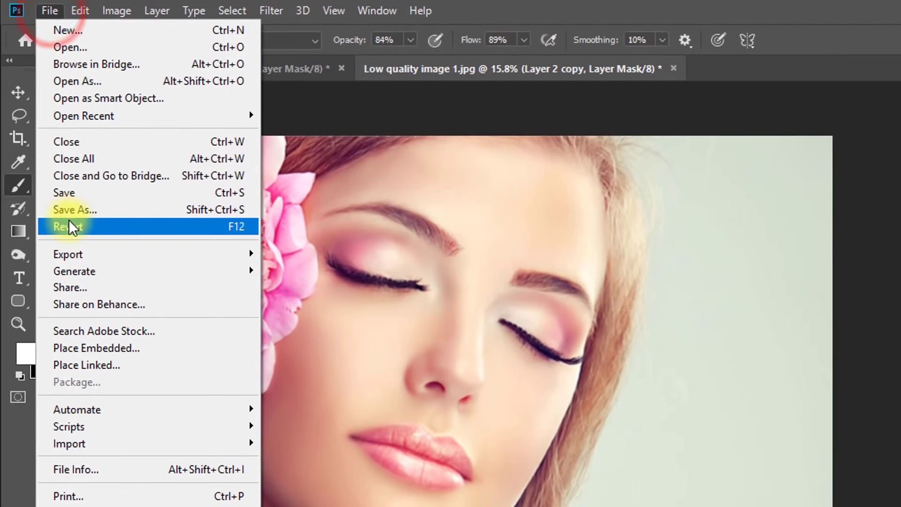
{"action": "left_click", "coordinate": [75, 210]}
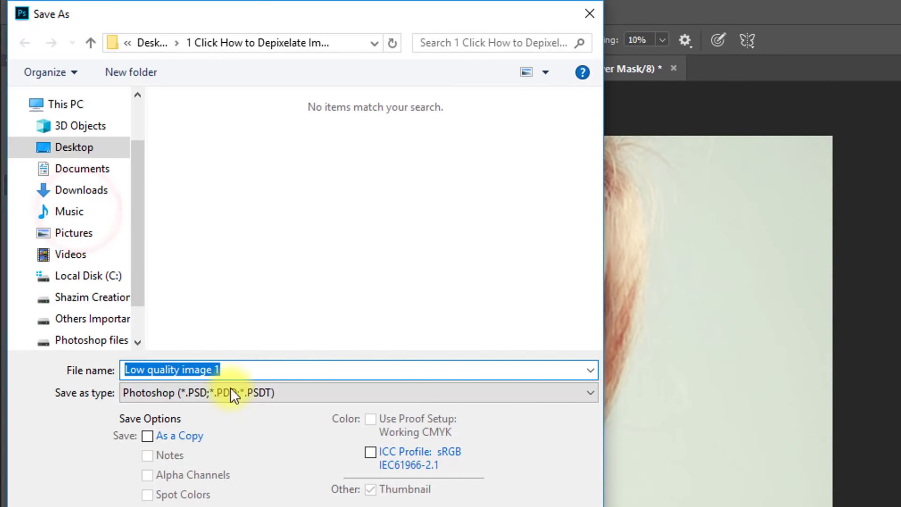
{"action": "left_click", "coordinate": [220, 393]}
{"action": "left_click", "coordinate": [225, 214]}
{"action": "triple_click", "coordinate": [199, 369]}
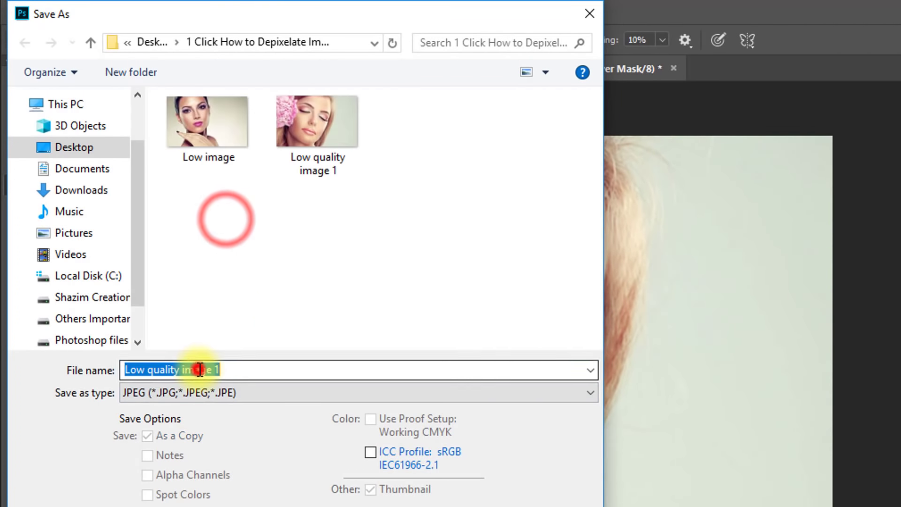
{"action": "type", "text": "H"}
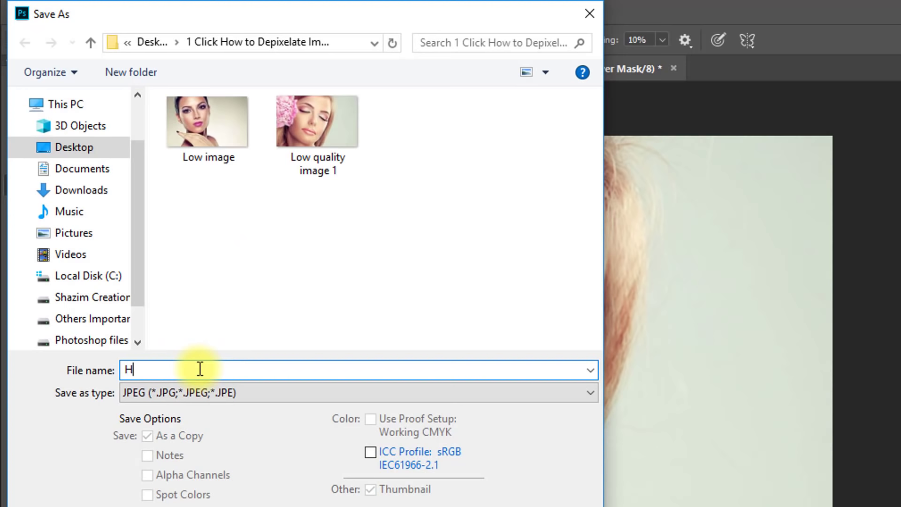
{"action": "type", "text": "uimage 2"}
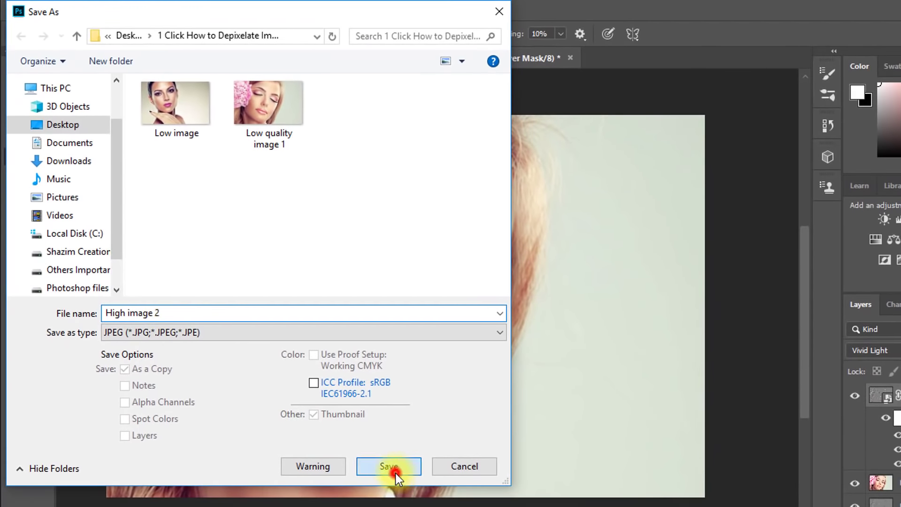
- Save at maximum Quality 12, zoom in to check the skin, then minimize Photoshop
{"action": "left_click", "coordinate": [395, 473]}
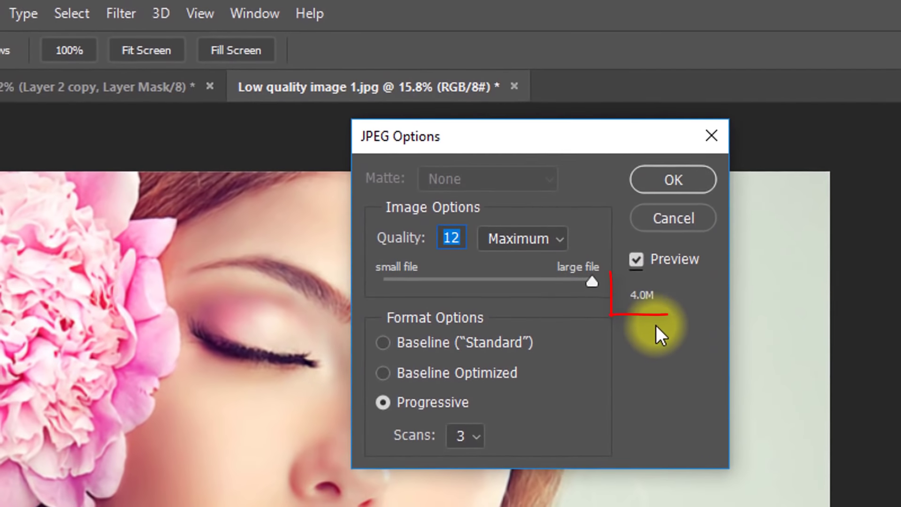
{"action": "left_click", "coordinate": [657, 183]}
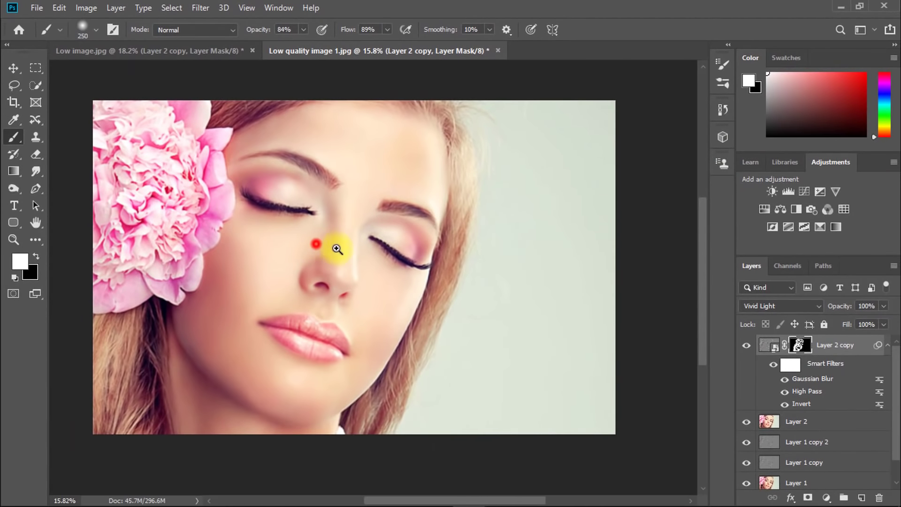
{"action": "left_click_drag", "start_coordinate": [337, 249], "coordinate": [422, 236]}
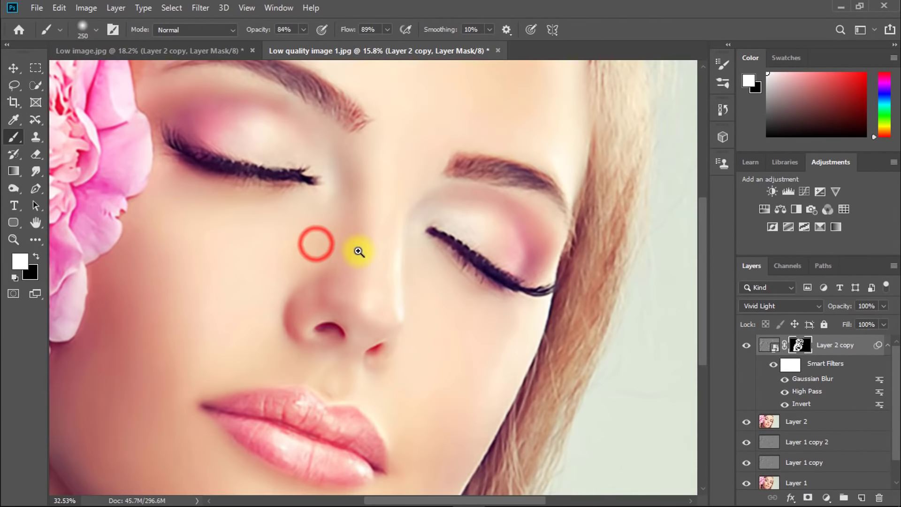
{"action": "left_click", "coordinate": [836, 7]}
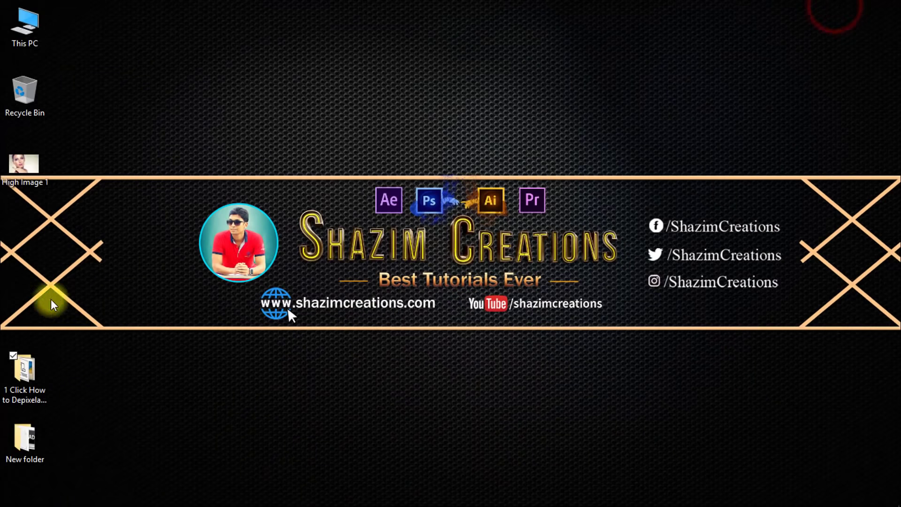
- Move High Image 1 from the desktop into the tutorial folder
{"action": "left_click", "coordinate": [18, 369]}
{"action": "double_click", "coordinate": [18, 368]}
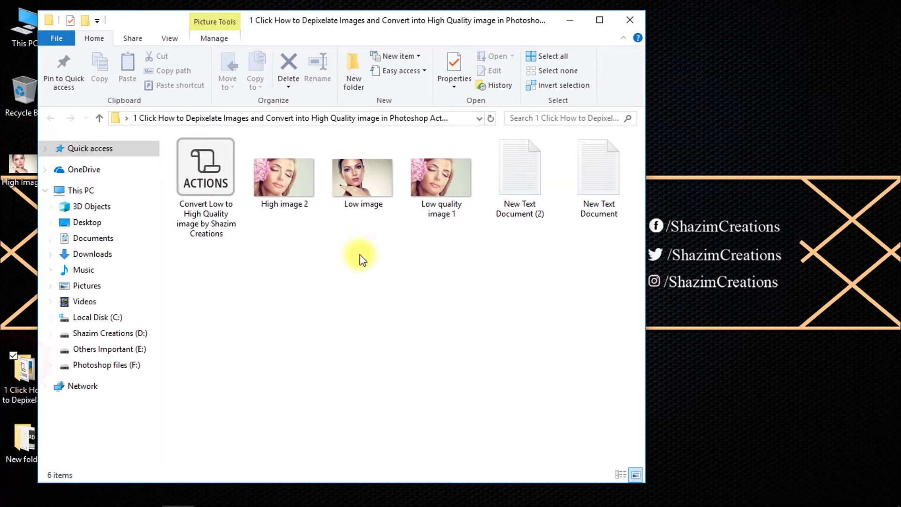
{"action": "left_click_drag", "start_coordinate": [269, 249], "coordinate": [305, 286]}
{"action": "left_click", "coordinate": [281, 307]}
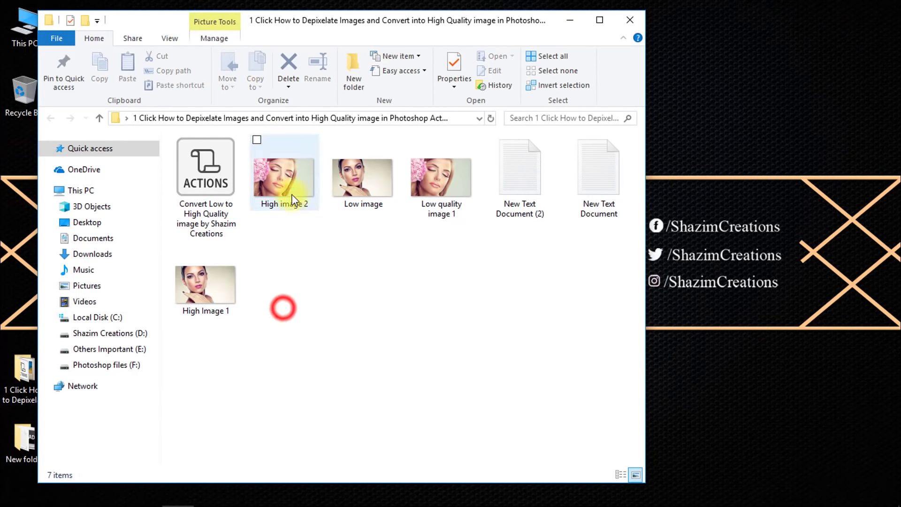
{"action": "left_click", "coordinate": [228, 281]}
{"action": "left_click", "coordinate": [446, 108]}
- Confirm in Properties Details that High Image 1 is 4.03 MB and 5000 pixels wide
{"action": "right_click", "coordinate": [262, 243]}
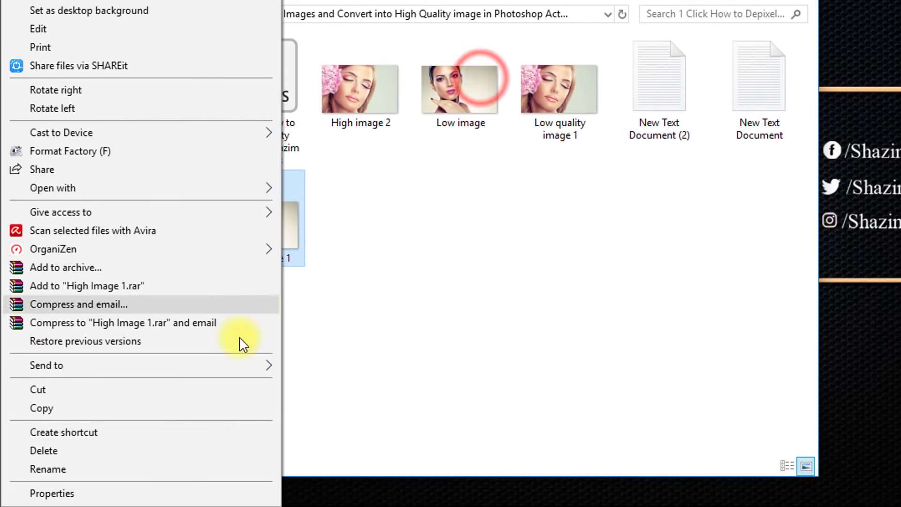
{"action": "left_click", "coordinate": [47, 491]}
{"action": "left_click", "coordinate": [400, 113]}
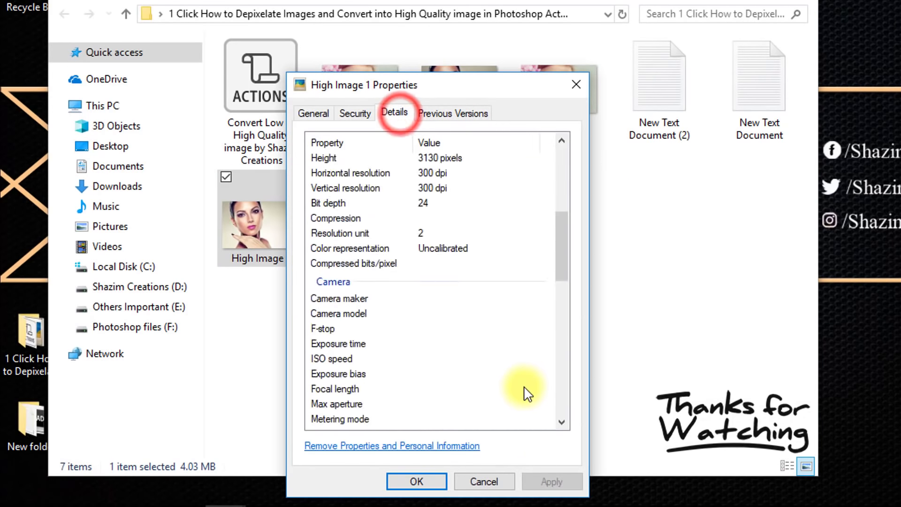
{"action": "scroll", "coordinate": [524, 393], "scroll_direction": "down", "scroll_amount": 9}
{"action": "scroll", "coordinate": [527, 396], "scroll_direction": "down", "scroll_amount": 3}
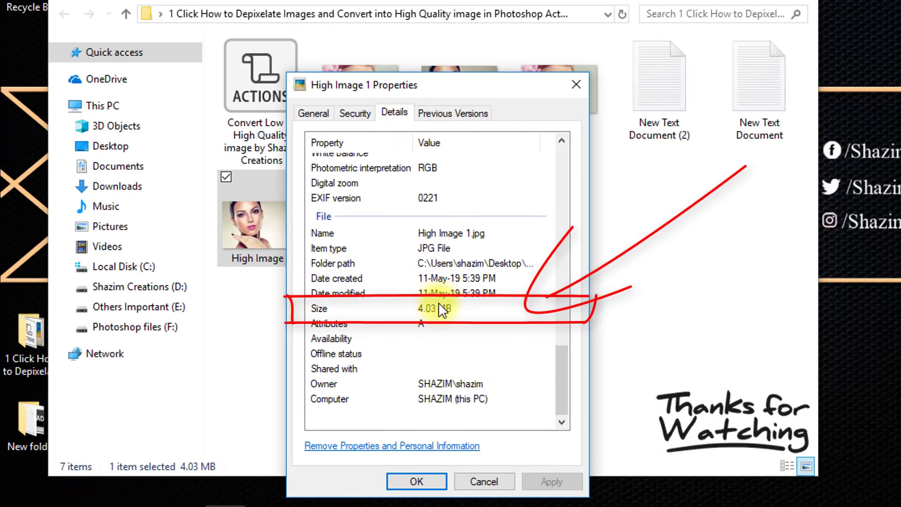
{"action": "left_click", "coordinate": [427, 307]}
{"action": "scroll", "coordinate": [476, 322], "scroll_direction": "up", "scroll_amount": 5}
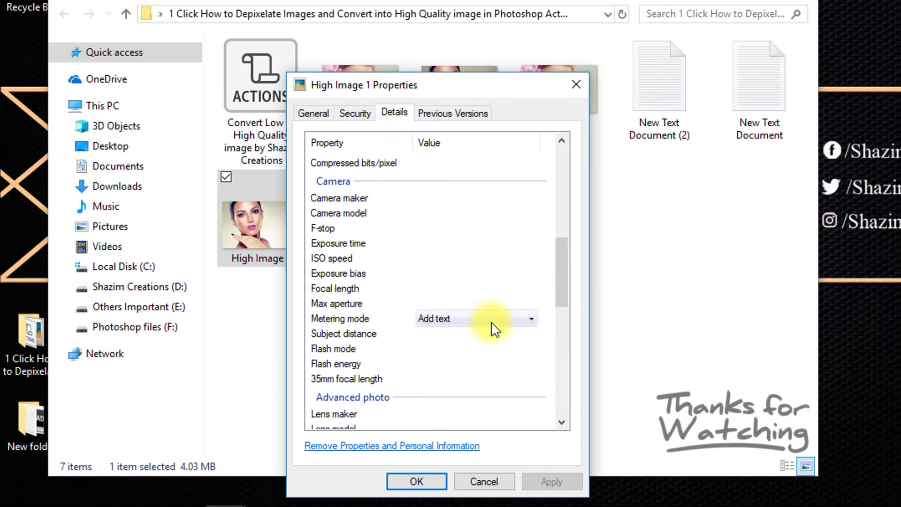
{"action": "scroll", "coordinate": [492, 326], "scroll_direction": "up", "scroll_amount": 5}
{"action": "scroll", "coordinate": [492, 322], "scroll_direction": "up", "scroll_amount": 1}
{"action": "scroll", "coordinate": [496, 321], "scroll_direction": "down", "scroll_amount": 2}
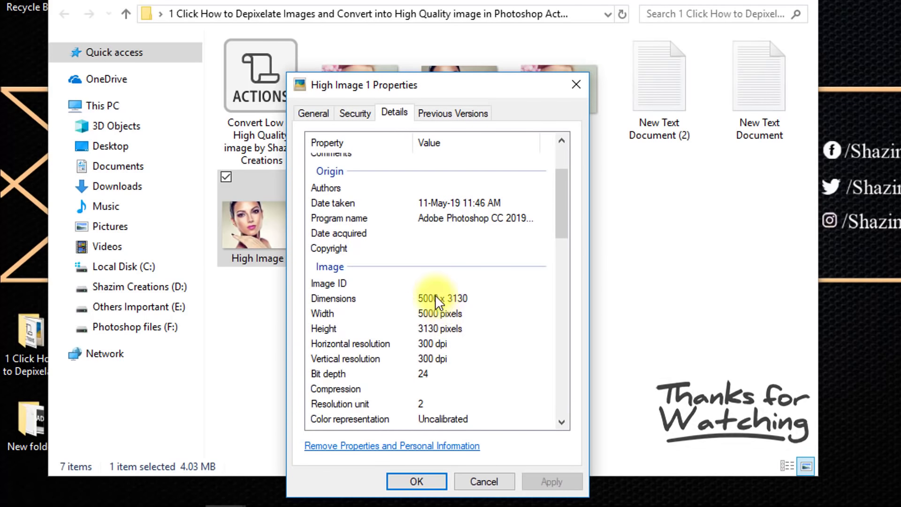
{"action": "left_click", "coordinate": [439, 314]}
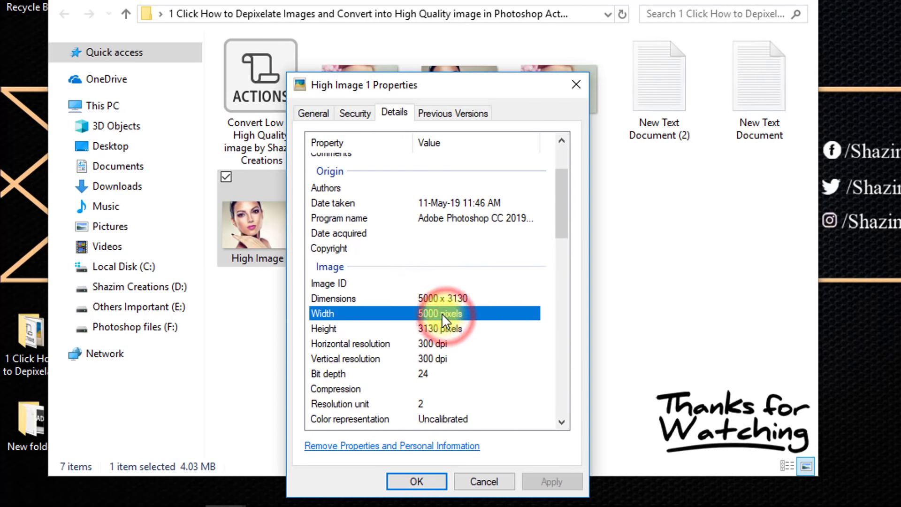
{"action": "left_click", "coordinate": [576, 85]}
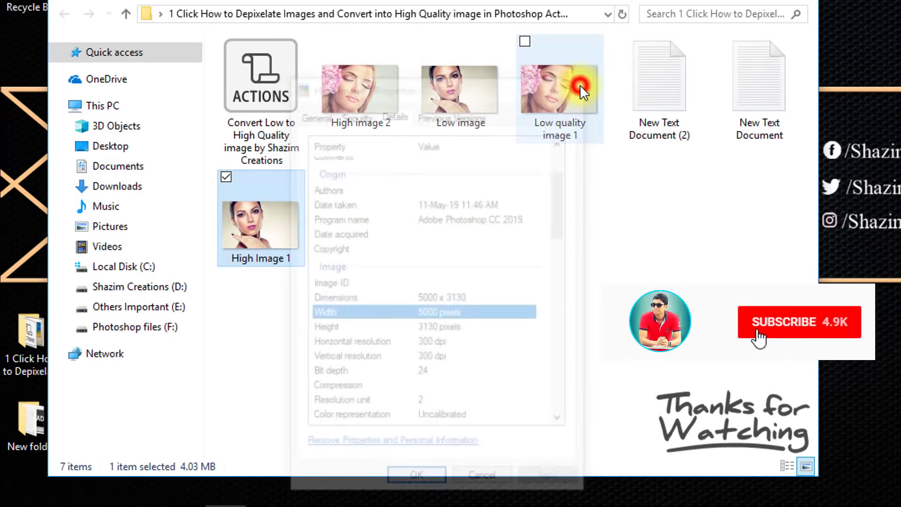
- Check High image 2's Properties Details, confirming a file size of 4.01 MB
{"action": "left_click", "coordinate": [575, 84]}
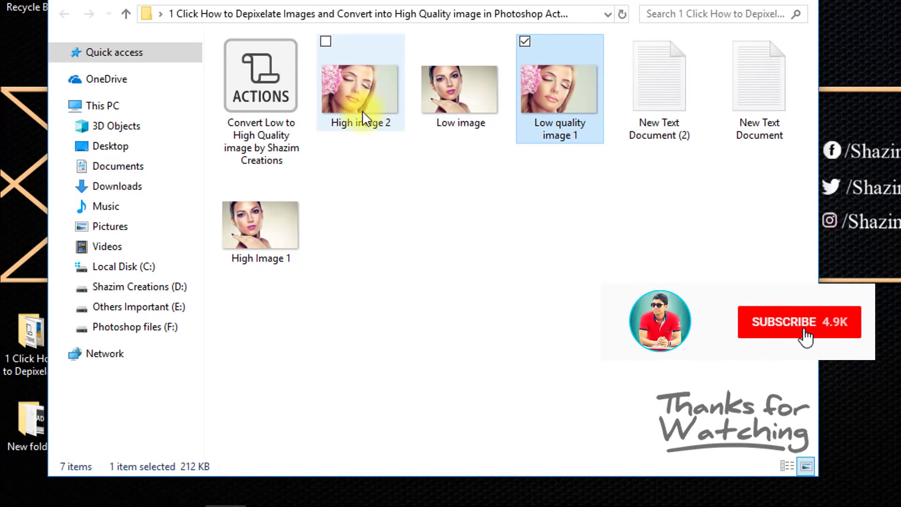
{"action": "left_click", "coordinate": [355, 99]}
{"action": "right_click", "coordinate": [354, 100]}
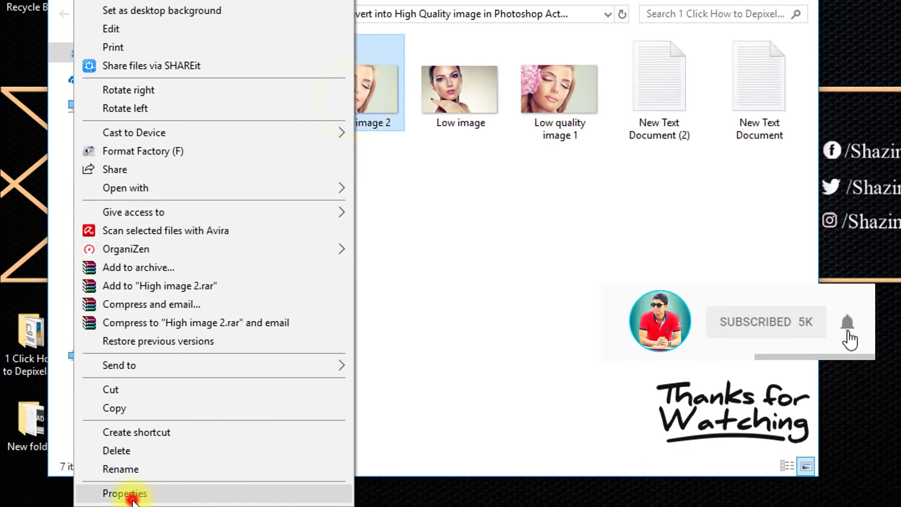
{"action": "left_click", "coordinate": [133, 495]}
{"action": "left_click", "coordinate": [467, 112]}
{"action": "scroll", "coordinate": [522, 306], "scroll_direction": "down", "scroll_amount": 8}
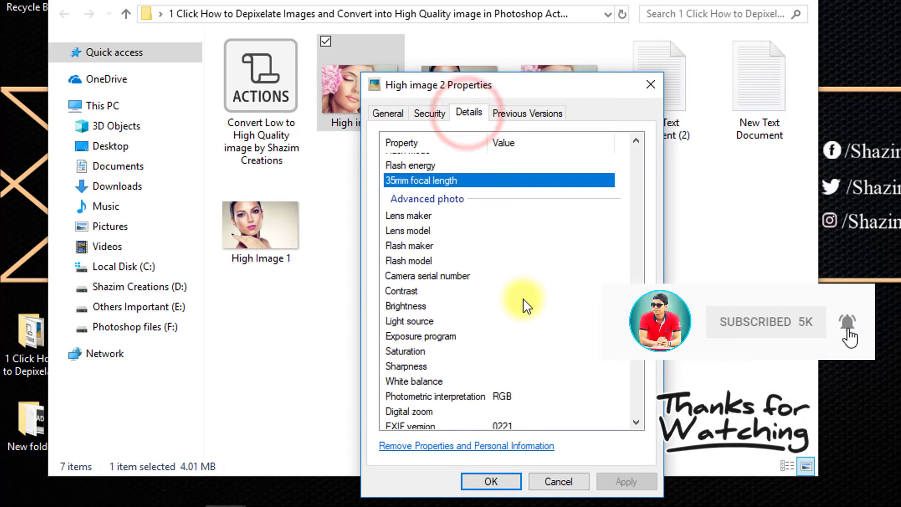
{"action": "scroll", "coordinate": [525, 306], "scroll_direction": "down", "scroll_amount": 5}
{"action": "left_click", "coordinate": [491, 308]}
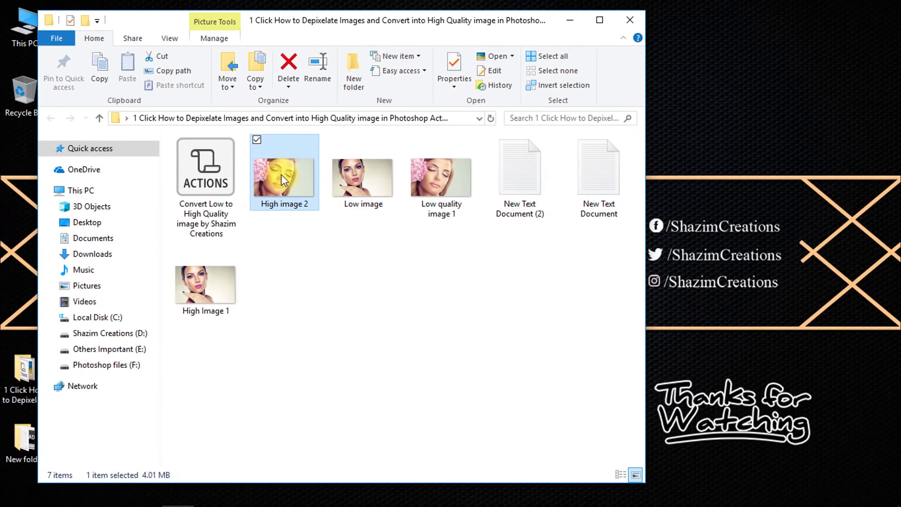
- Preview High image 2 zoomed in Picasa Photo Viewer, then close it
{"action": "double_click", "coordinate": [273, 172]}
{"action": "scroll", "coordinate": [412, 218], "scroll_direction": "up", "scroll_amount": 2}
{"action": "scroll", "coordinate": [412, 219], "scroll_direction": "up", "scroll_amount": 2}
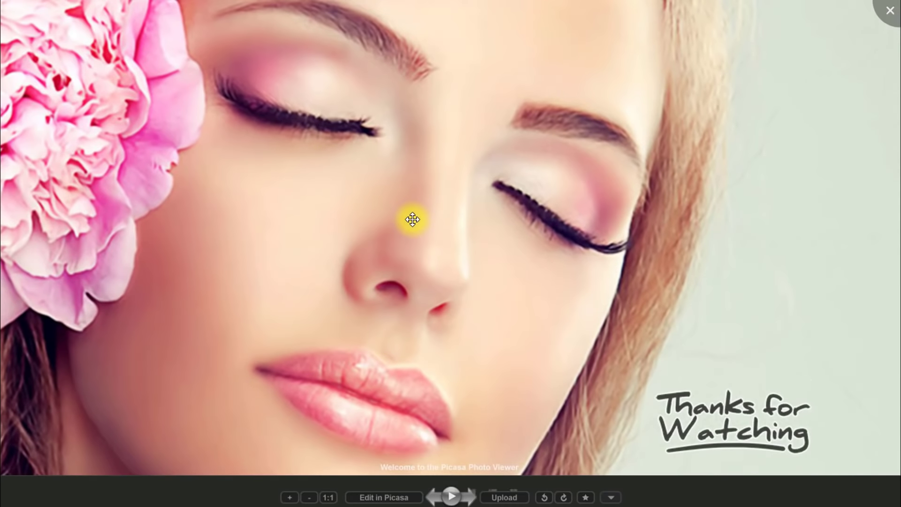
{"action": "scroll", "coordinate": [413, 220], "scroll_direction": "down", "scroll_amount": 2}
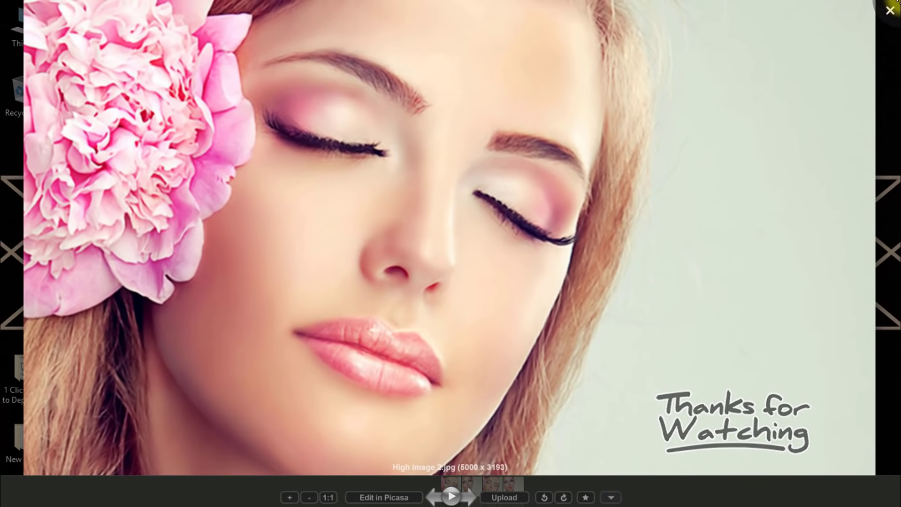
{"action": "left_click", "coordinate": [890, 11]}
- Zoom and pan across High Image 1's face in Picasa, then close the viewer
{"action": "double_click", "coordinate": [196, 285]}
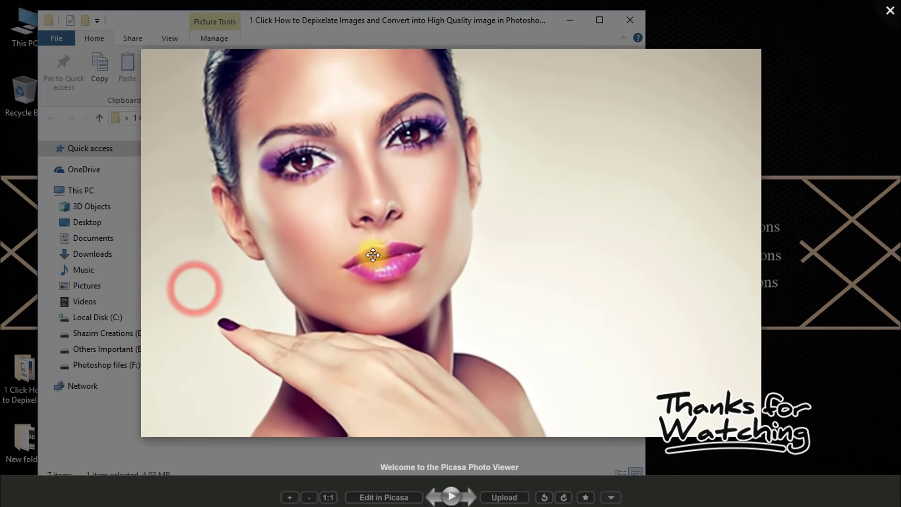
{"action": "scroll", "coordinate": [372, 255], "scroll_direction": "up", "scroll_amount": 2}
{"action": "scroll", "coordinate": [354, 241], "scroll_direction": "up", "scroll_amount": 1}
{"action": "scroll", "coordinate": [411, 225], "scroll_direction": "up", "scroll_amount": 1}
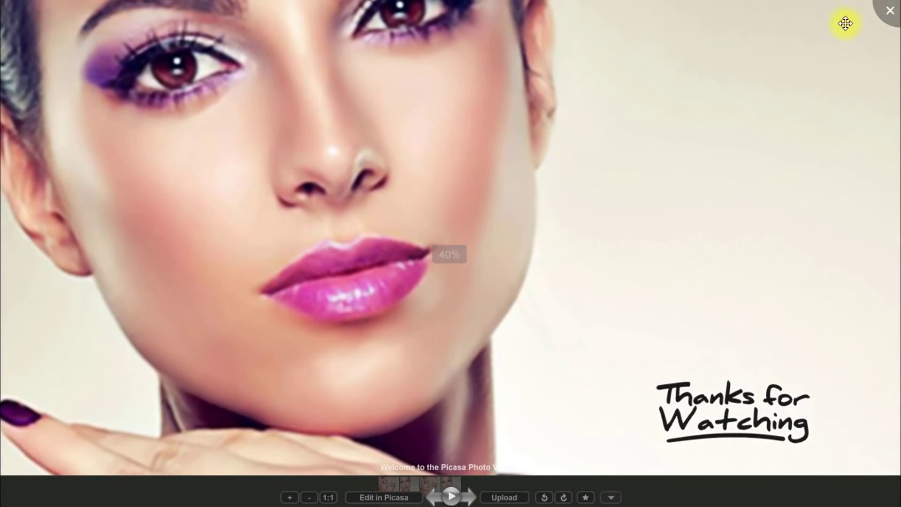
{"action": "left_click_drag", "start_coordinate": [458, 120], "coordinate": [488, 199]}
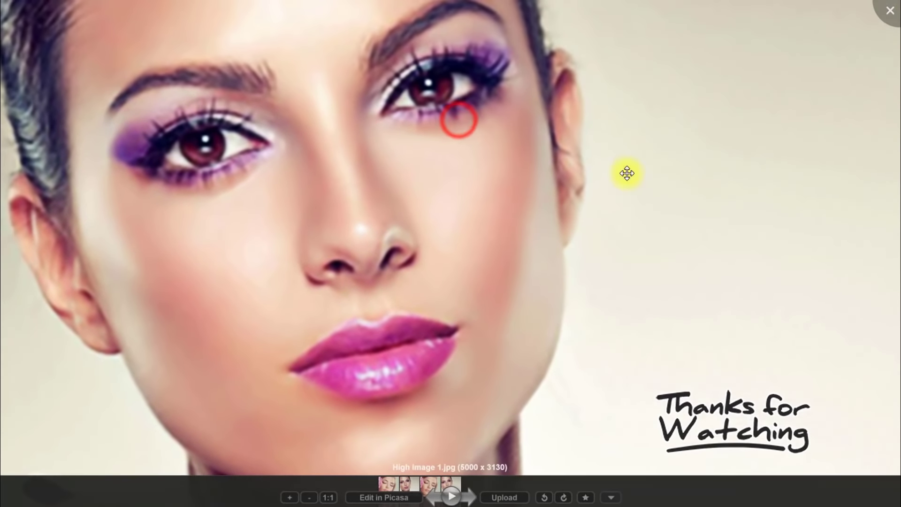
{"action": "left_click", "coordinate": [890, 11]}
{"action": "left_click", "coordinate": [630, 20]}
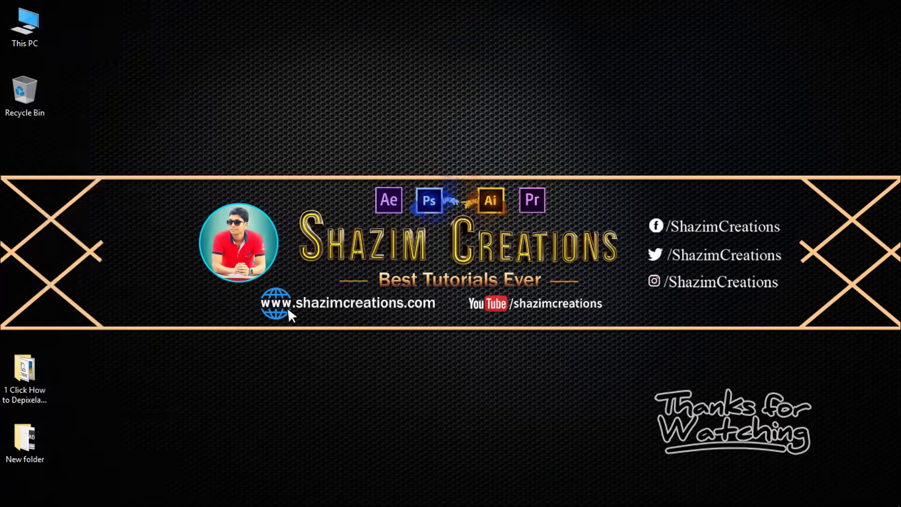